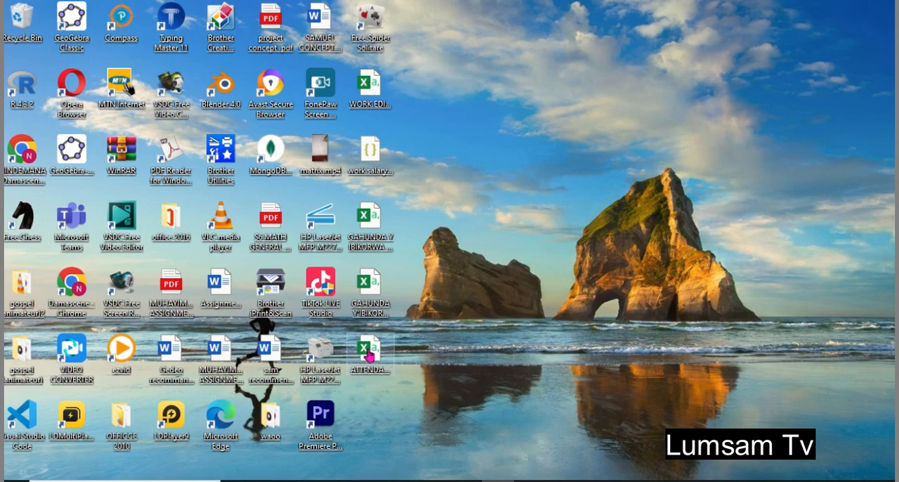
- Open ATTENDANCE.csv from the desktop in Excel and auto-fit the NAME column's width
left_click(368, 356)
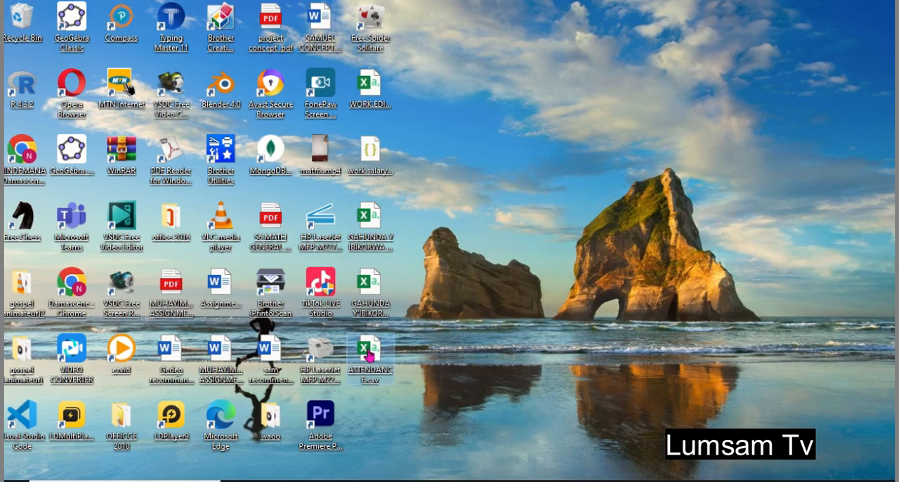
double_click(368, 356)
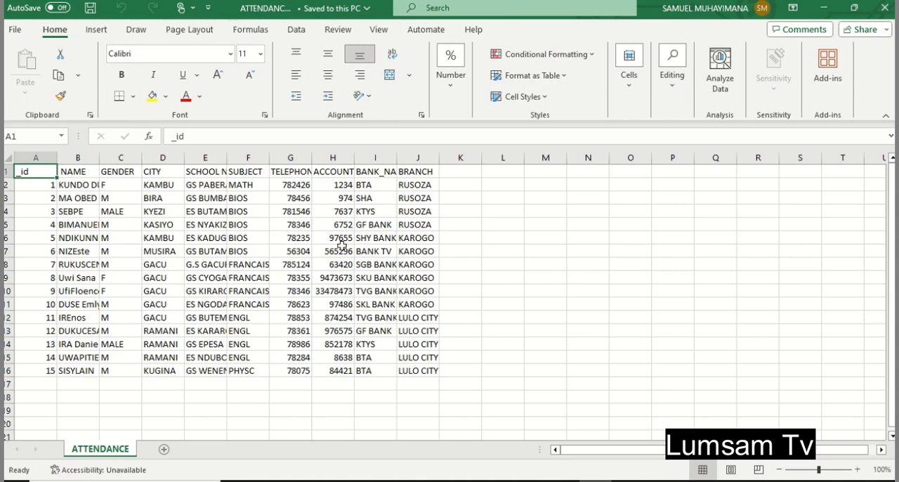
double_click(99, 160)
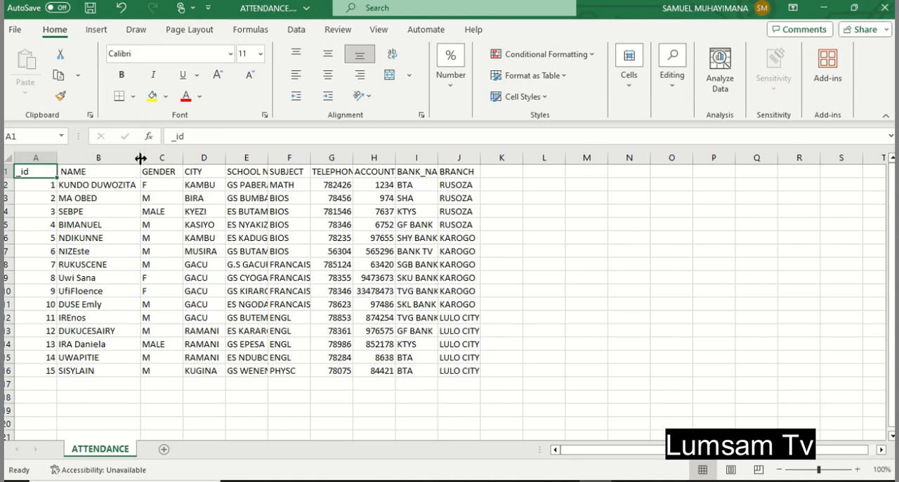
- Make the header row bold and auto-fit the widths of the columns from SCHOOL NAME through BANK_NAME
left_click(7, 171)
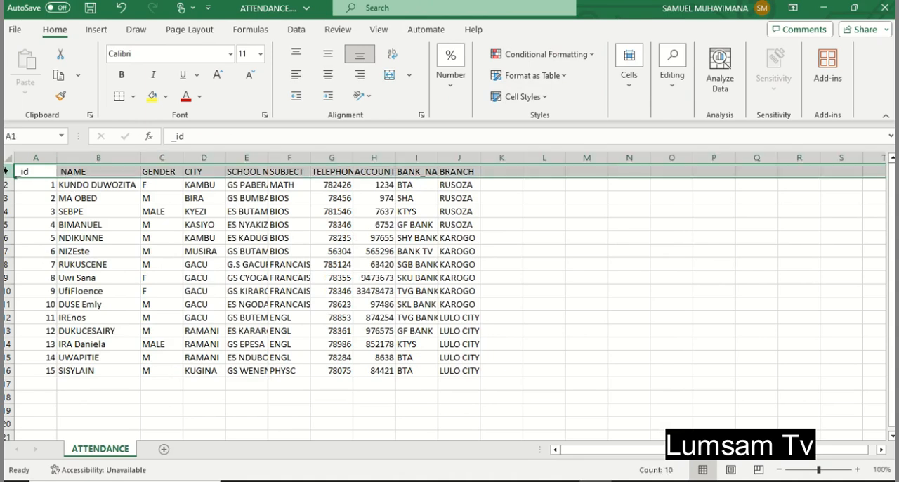
left_click(121, 75)
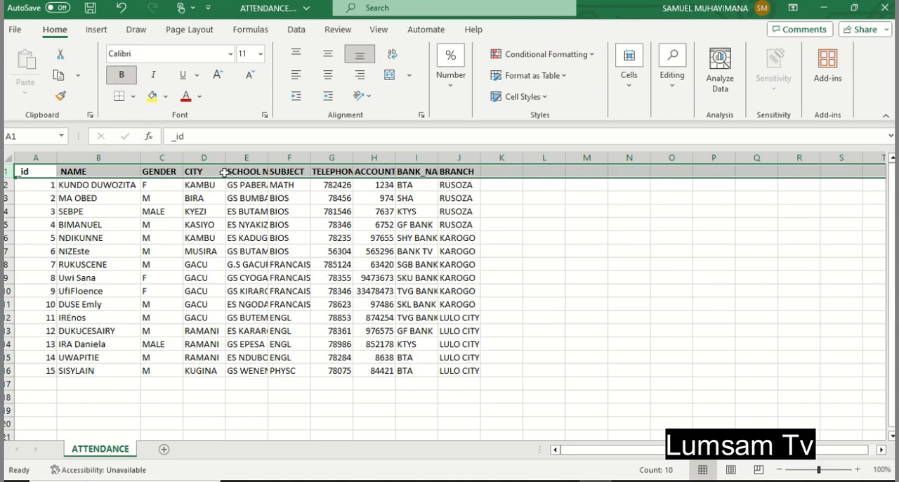
double_click(268, 157)
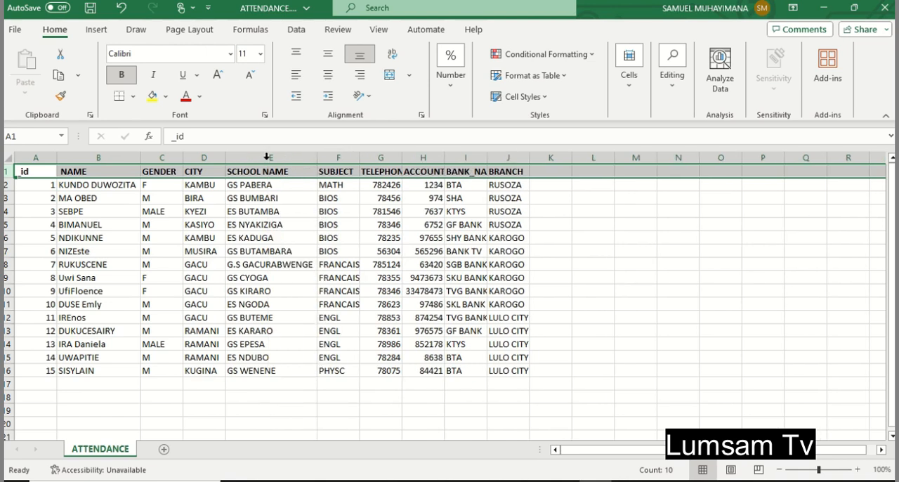
double_click(360, 158)
double_click(405, 157)
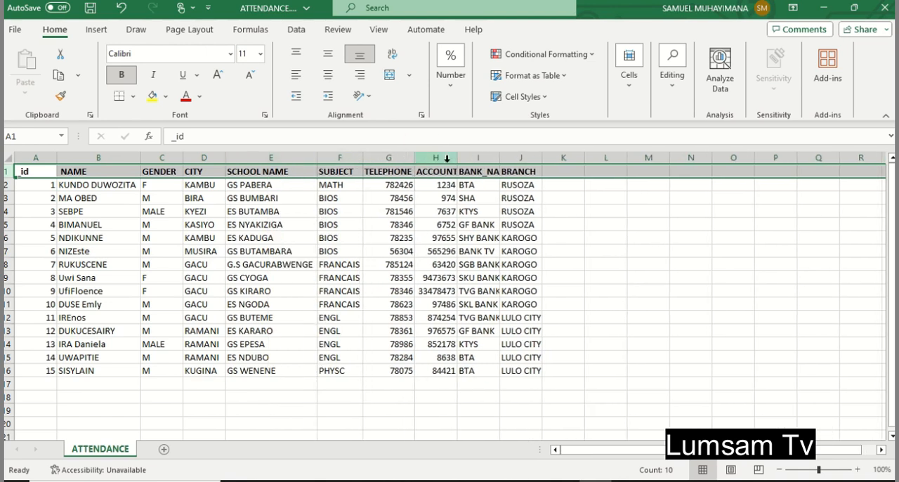
double_click(458, 157)
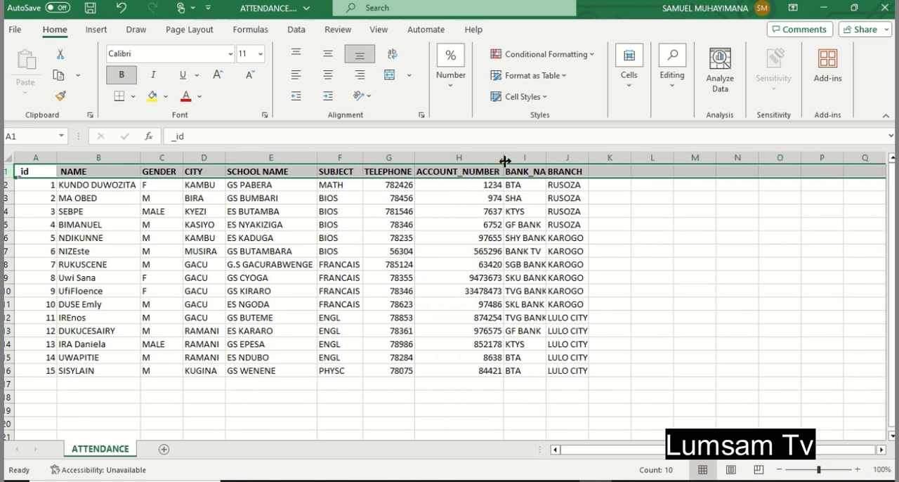
double_click(547, 158)
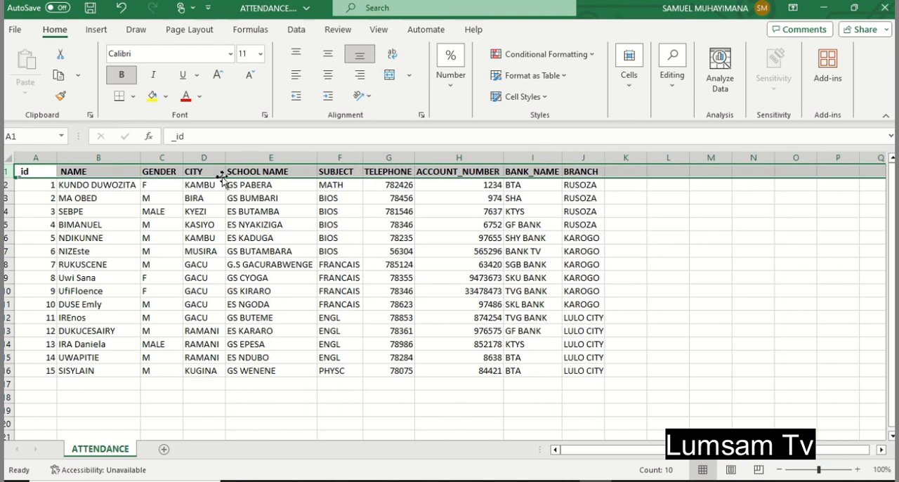
- Replace the header in cell A1 with "no"
left_click(44, 173)
key("BackSpace")
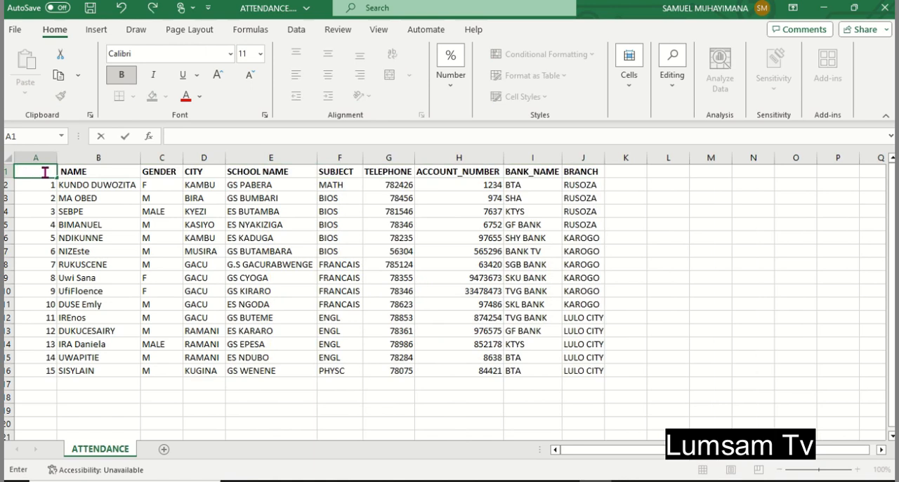
type("no")
left_click(202, 253)
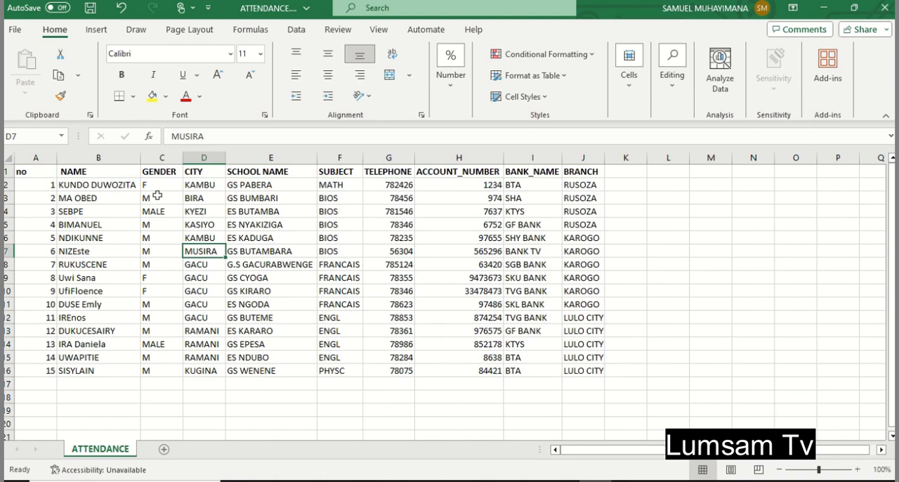
- Set the header in cell A1 back to "_id"
left_click(35, 172)
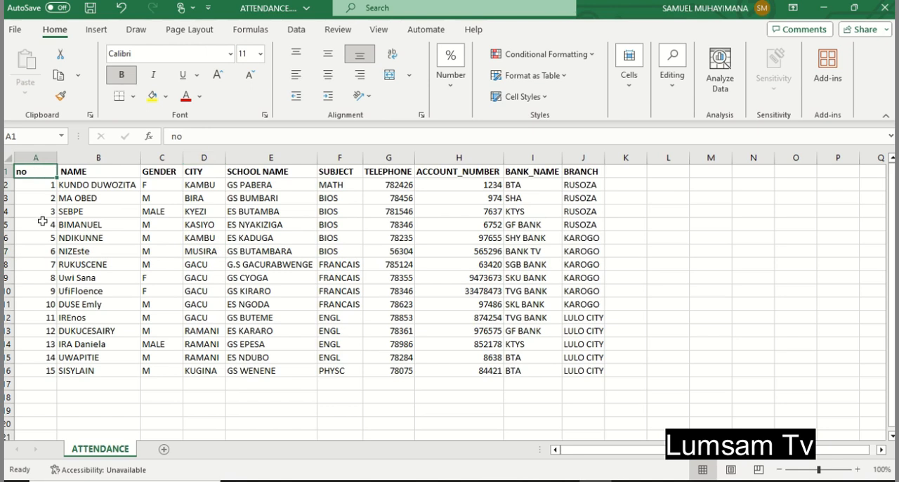
type("_i")
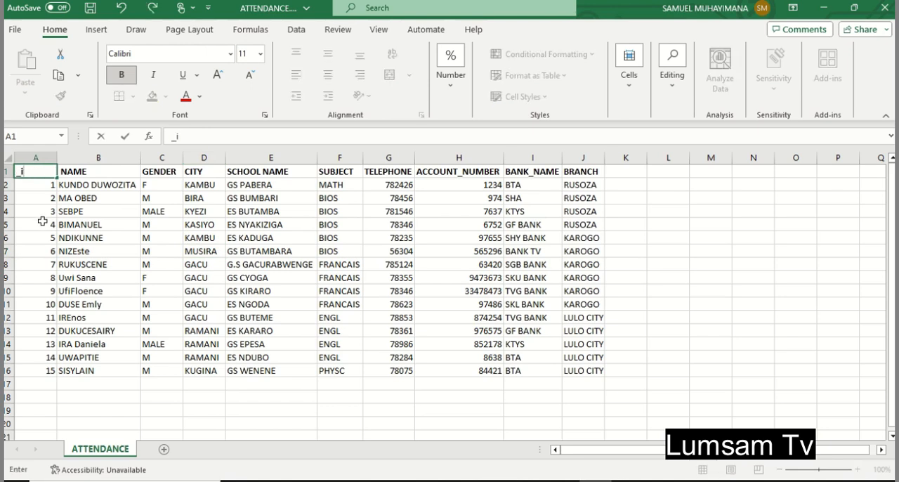
type("d")
left_click(186, 213)
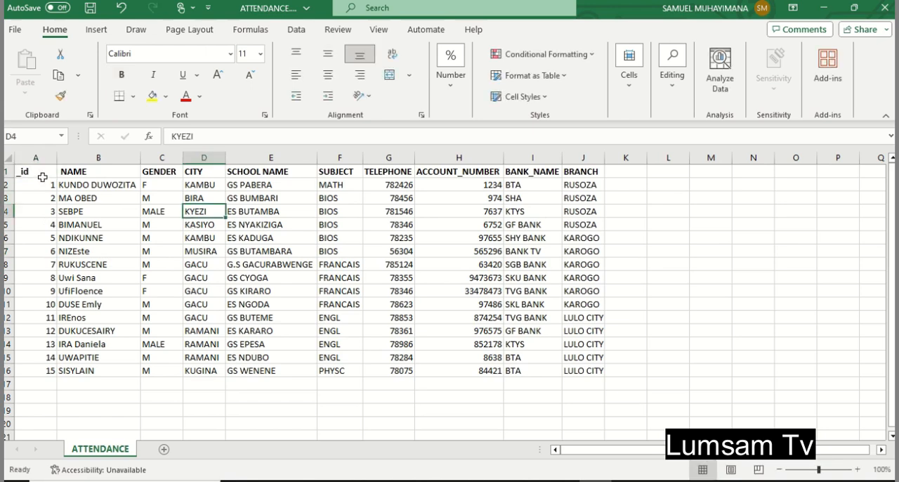
- Replace the space in the header of cell E1 with an underscore so it reads SCHOOL_NAME
double_click(260, 170)
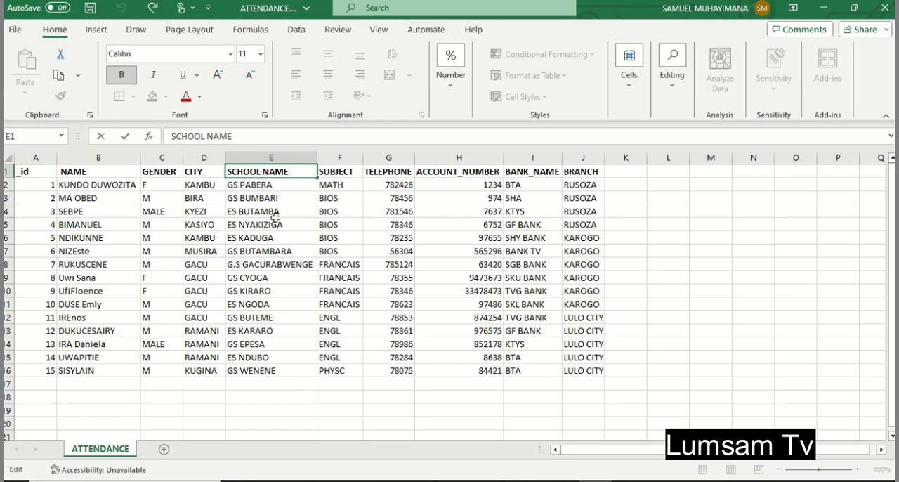
key("BackSpace")
type("_")
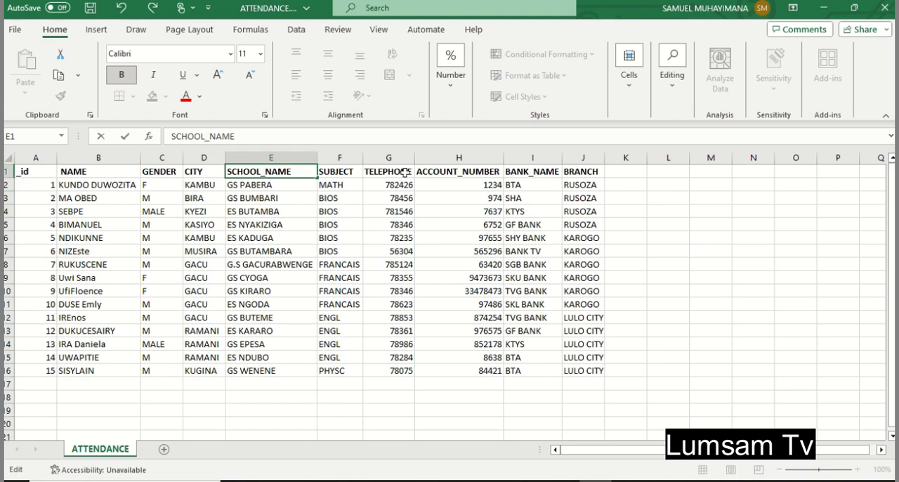
left_click(448, 172)
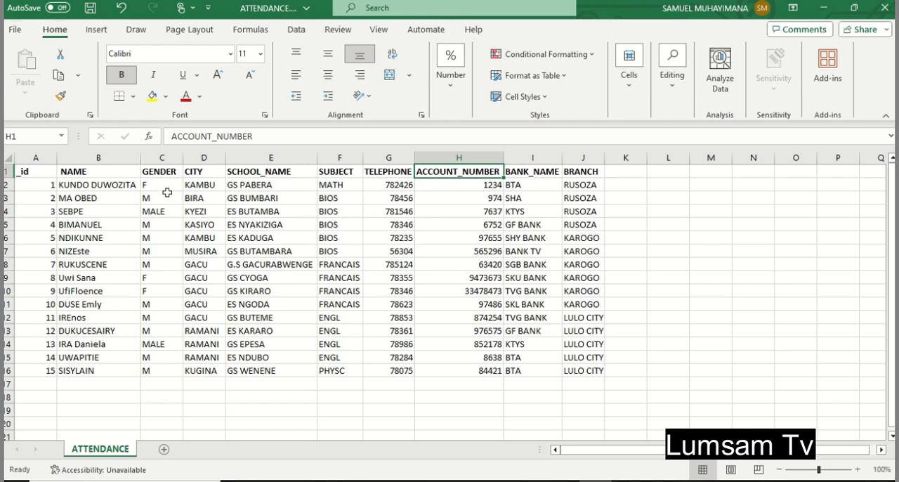
- Prepare to save a copy of the file on the desktop with CSV (Comma delimited) (*.csv) as the file type
left_click(15, 31)
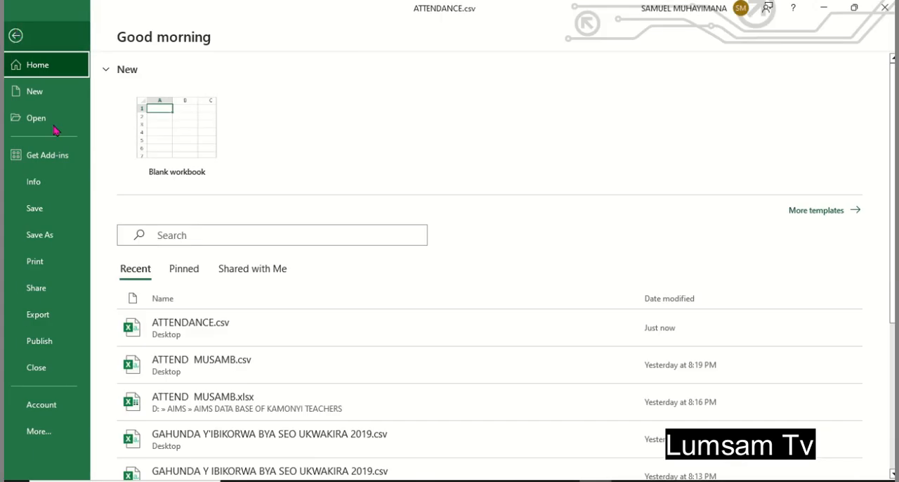
left_click(56, 241)
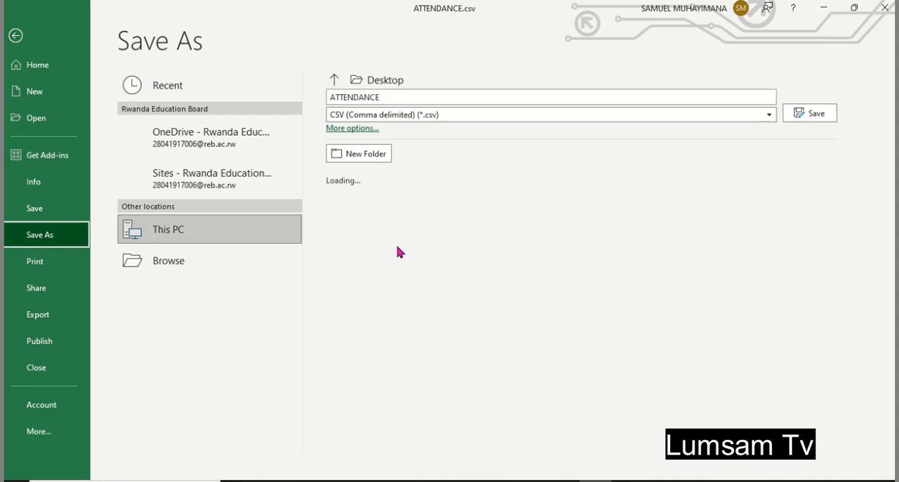
left_click(189, 299)
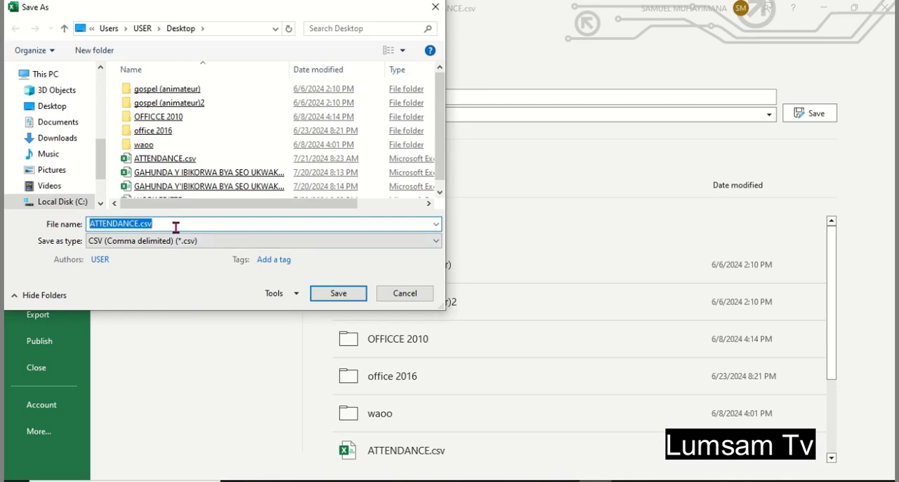
left_click(170, 223)
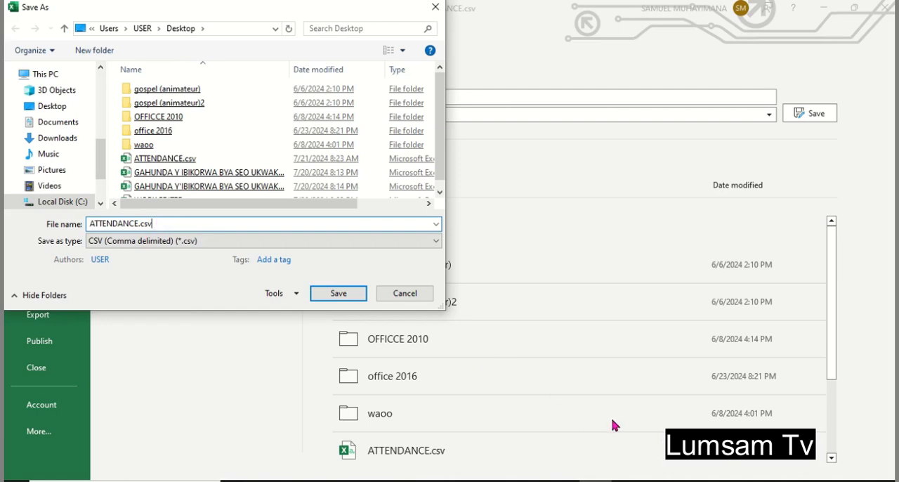
key("ctrl+alt+d")
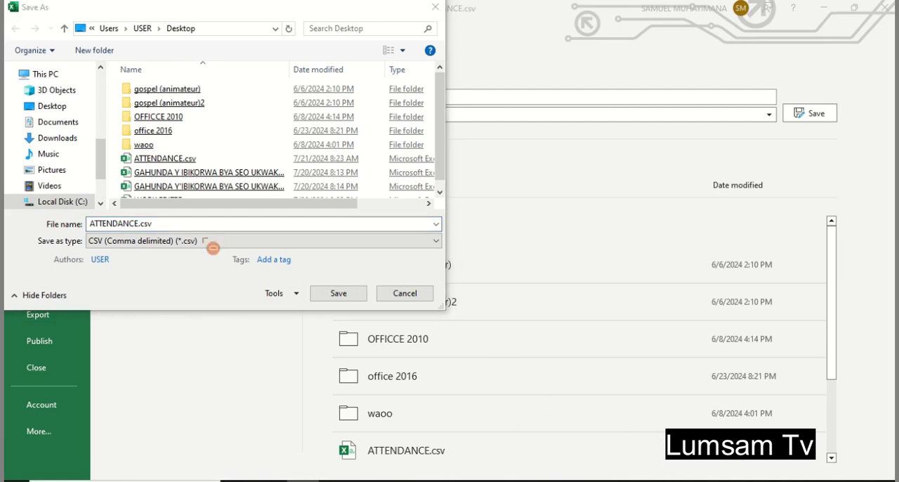
mouse_move(83, 211)
left_mouse_down()
mouse_move(133, 241)
mouse_move(181, 244)
left_mouse_up()
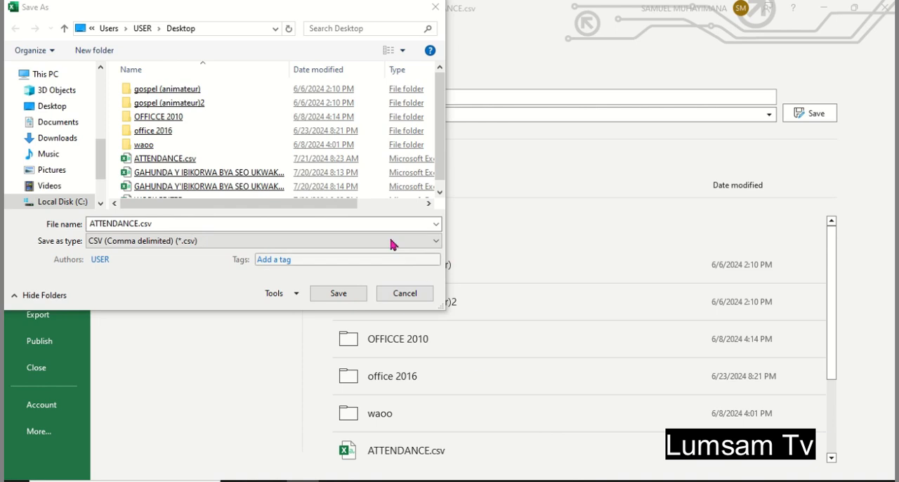
left_click(425, 241)
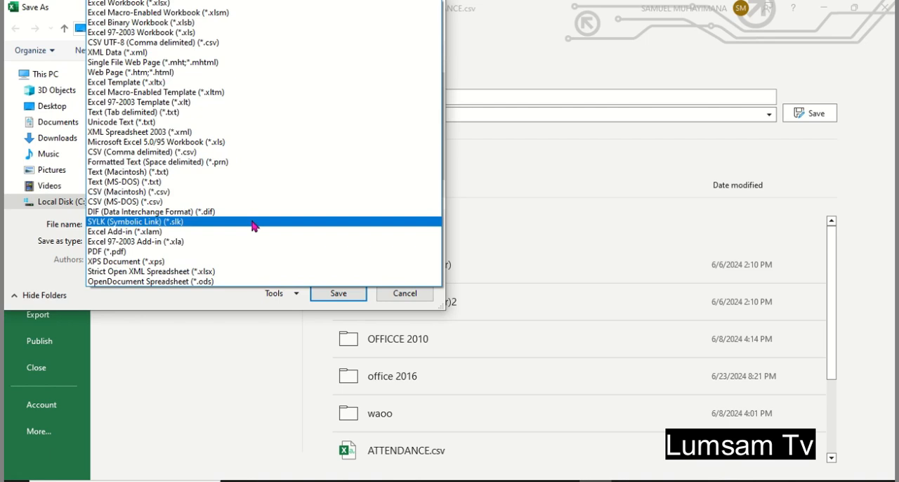
left_click(167, 155)
left_click(164, 157)
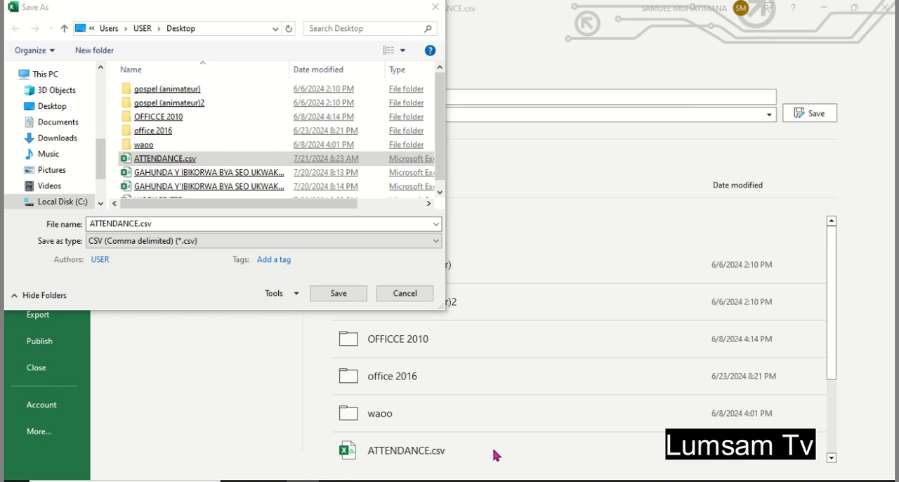
mouse_move(84, 214)
left_mouse_down()
mouse_move(96, 241)
mouse_move(210, 251)
left_mouse_up()
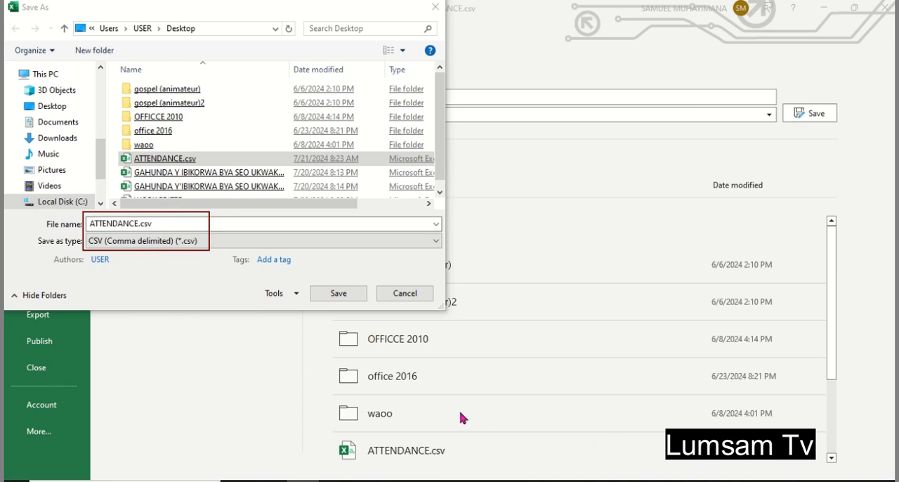
left_click(340, 294)
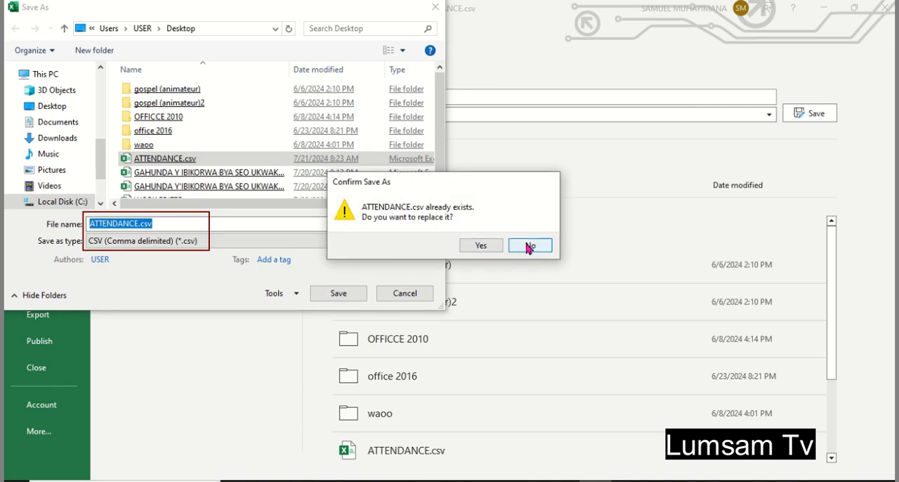
left_click(530, 248)
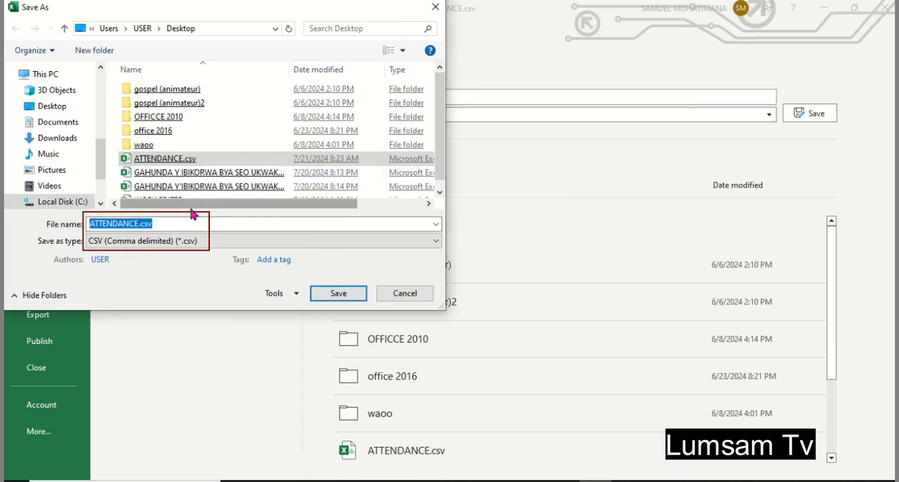
left_click(139, 224)
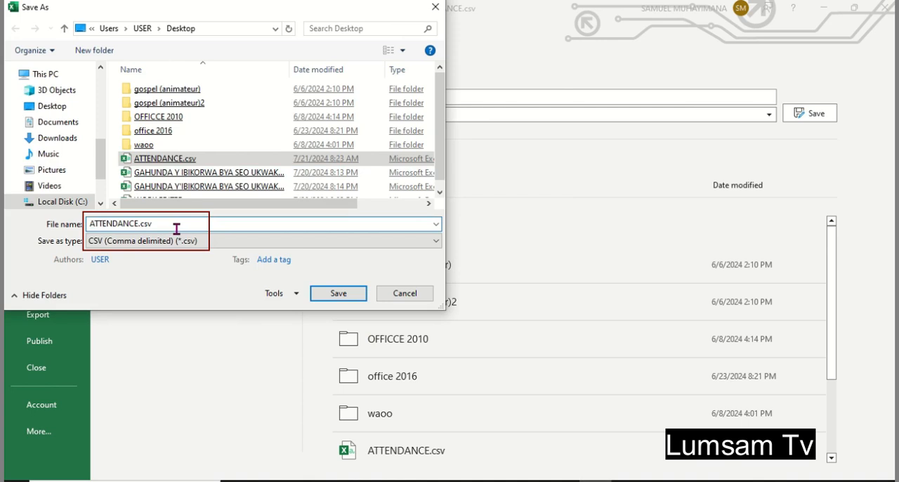
key("BackSpace")
key("BackSpace")
key("BackSpace")
key("BackSpace")
key("BackSpace")
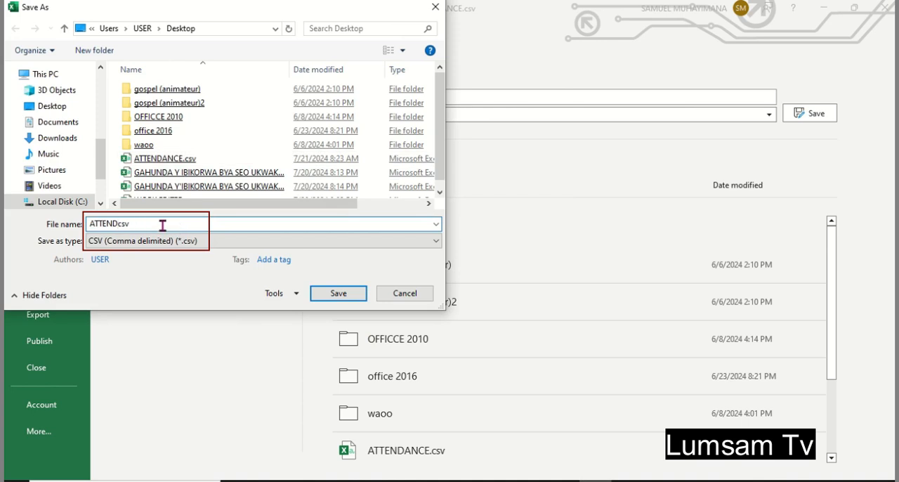
key("BackSpace")
key("BackSpace")
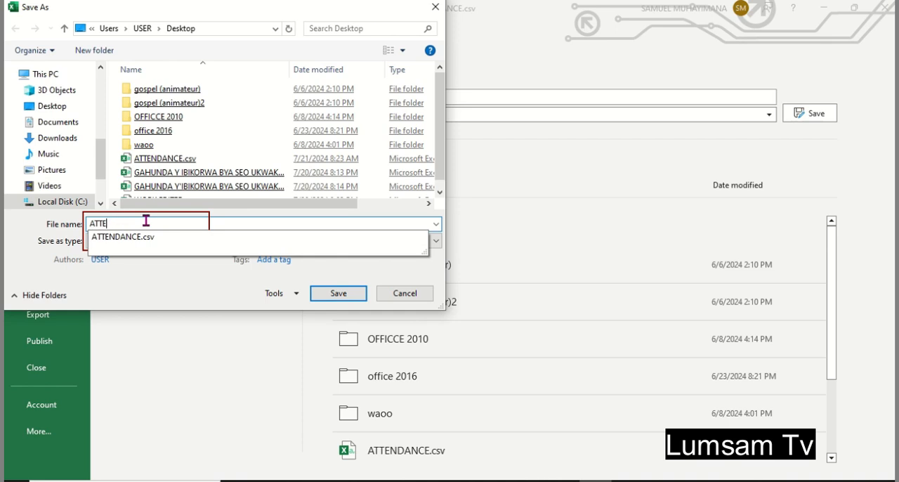
type("nda")
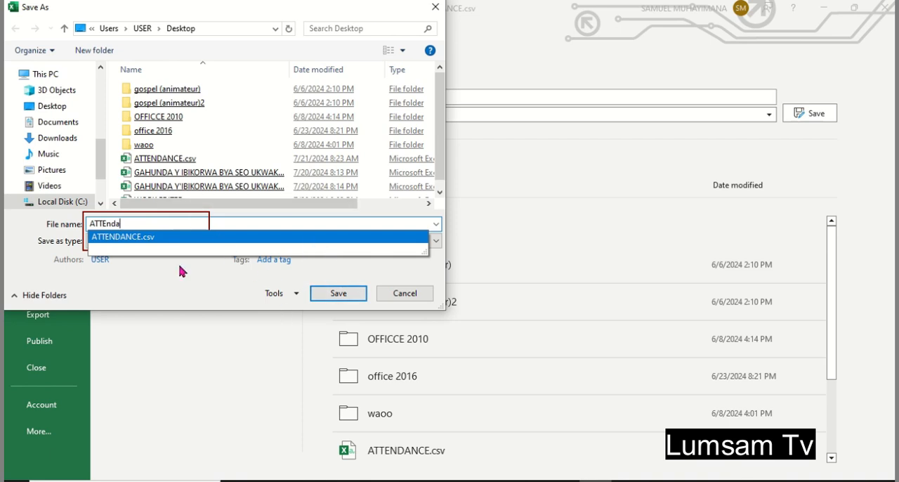
left_click(331, 241)
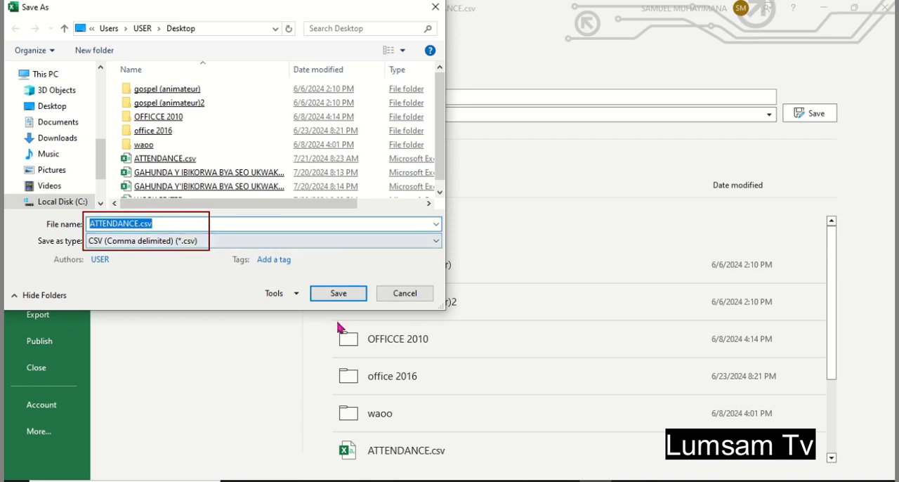
- Shorten the file name to ATTENDA.csv and save the copy on the desktop
left_click(137, 223)
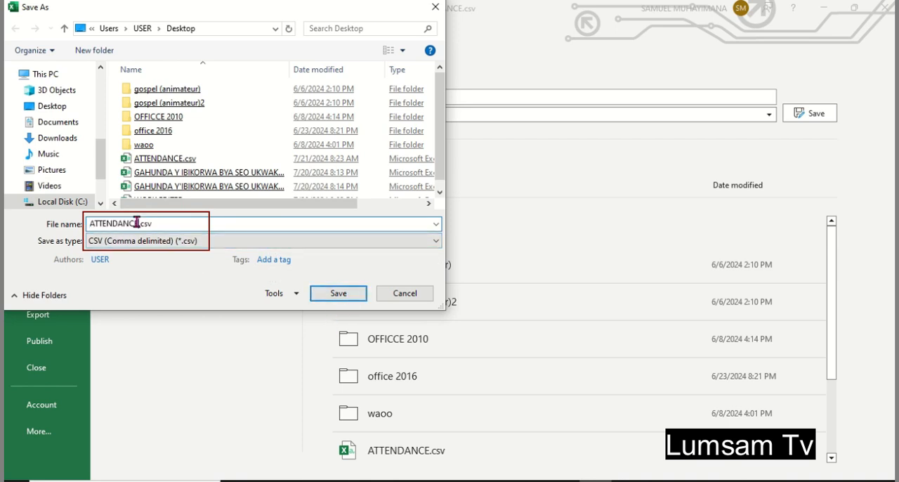
key("BackSpace")
key("BackSpace")
key("BackSpace")
left_click(340, 295)
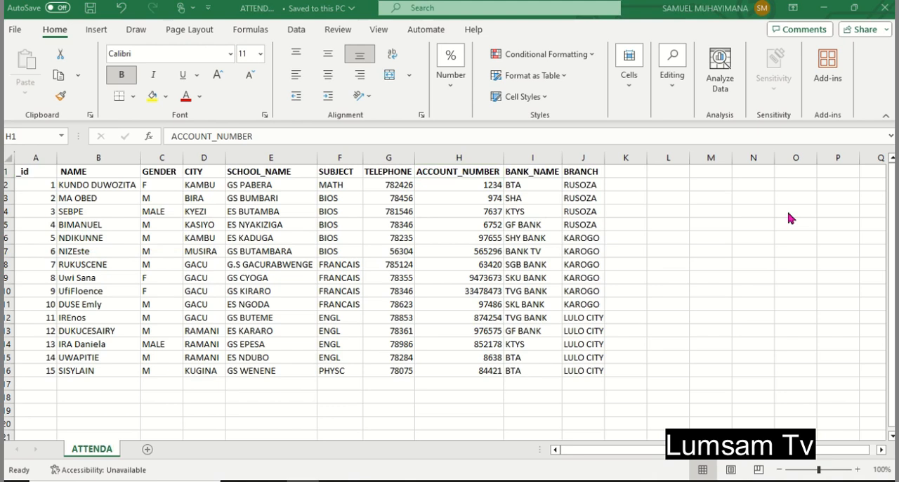
- Close the ATTENDA.csv workbook and switch to MongoDB Compass, collapsing its MONGOSH shell
left_click(885, 8)
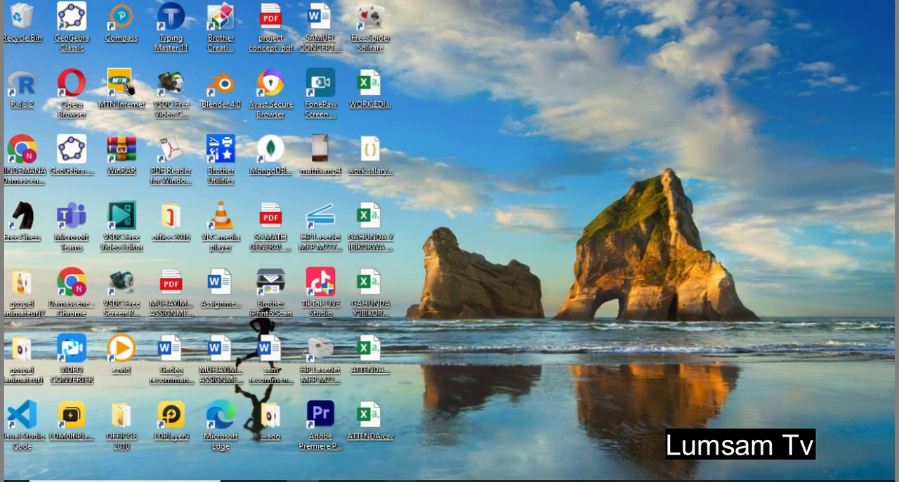
mouse_move(531, 481)
left_click(534, 439)
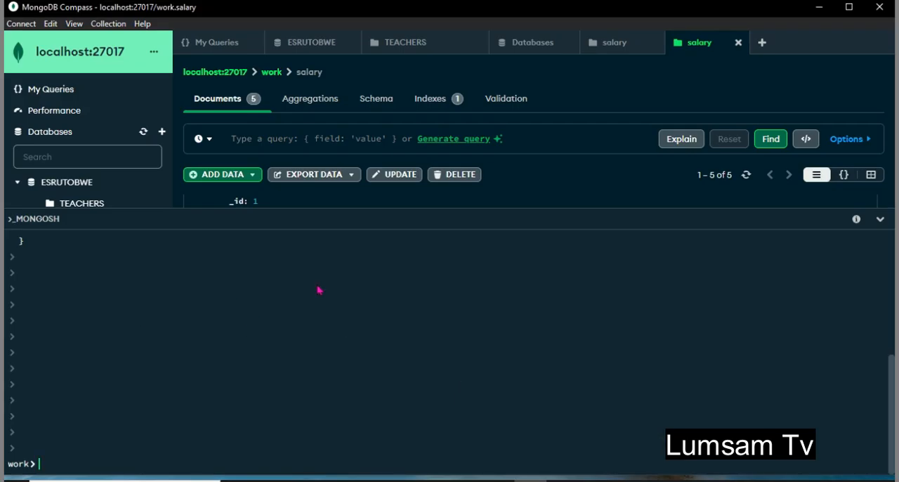
left_click(881, 221)
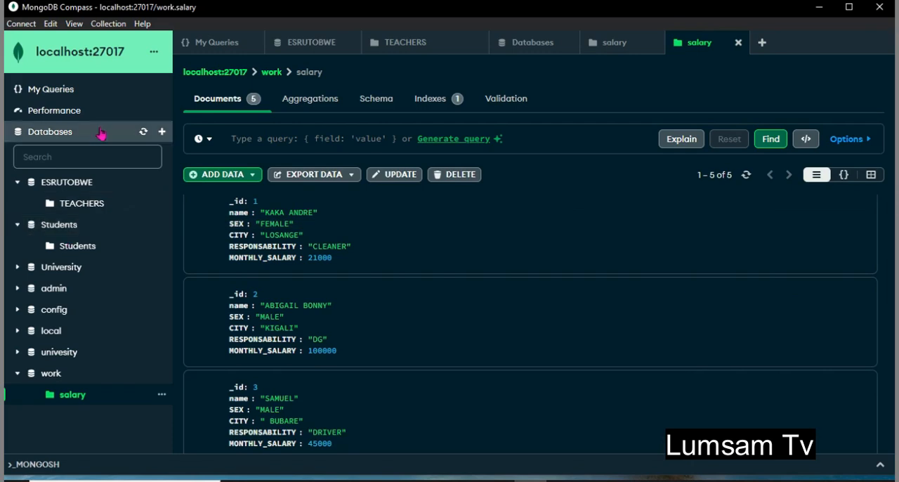
- Create a database named mine with a collection named mycollection
left_click(163, 133)
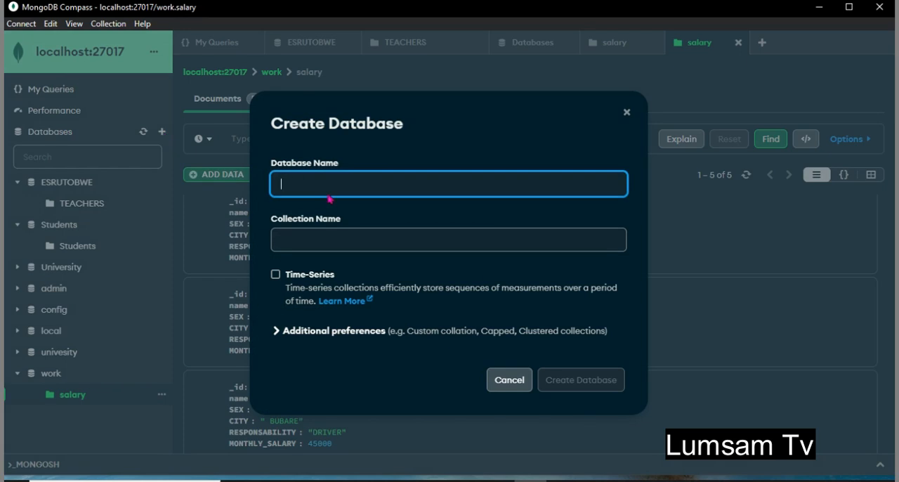
type("mine")
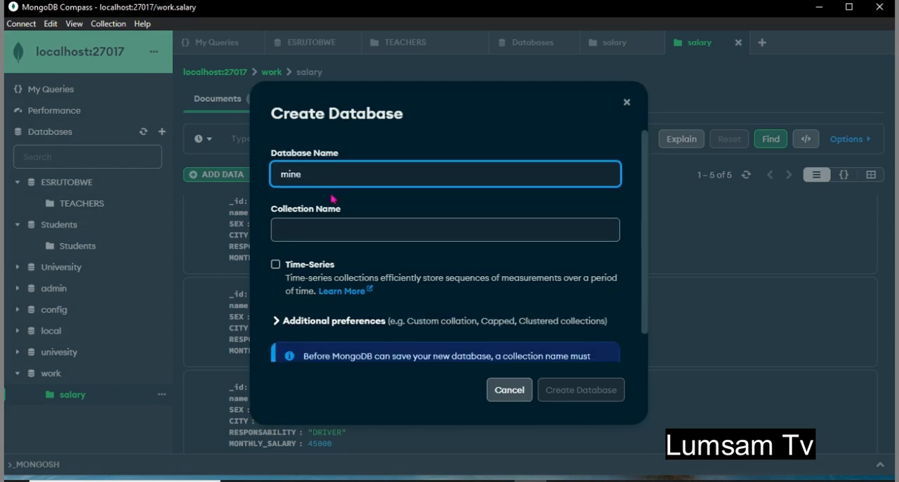
left_click(309, 233)
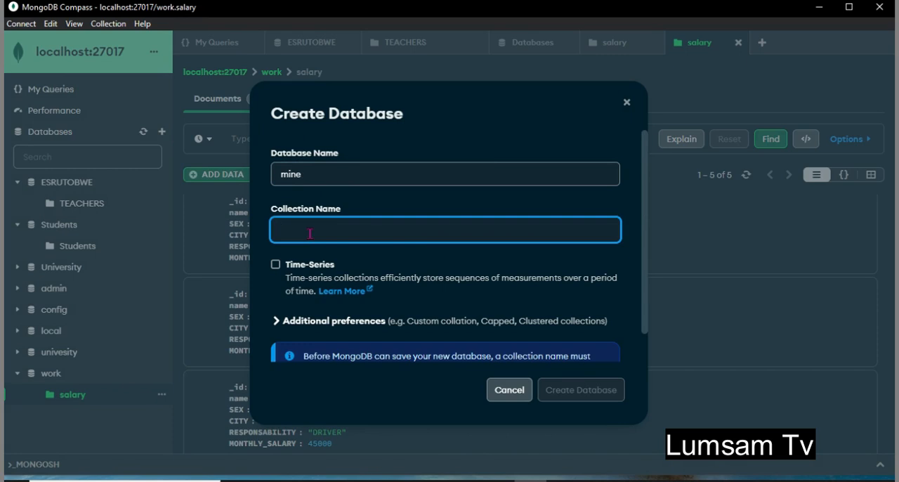
type("c")
key("BackSpace")
type("mycollection")
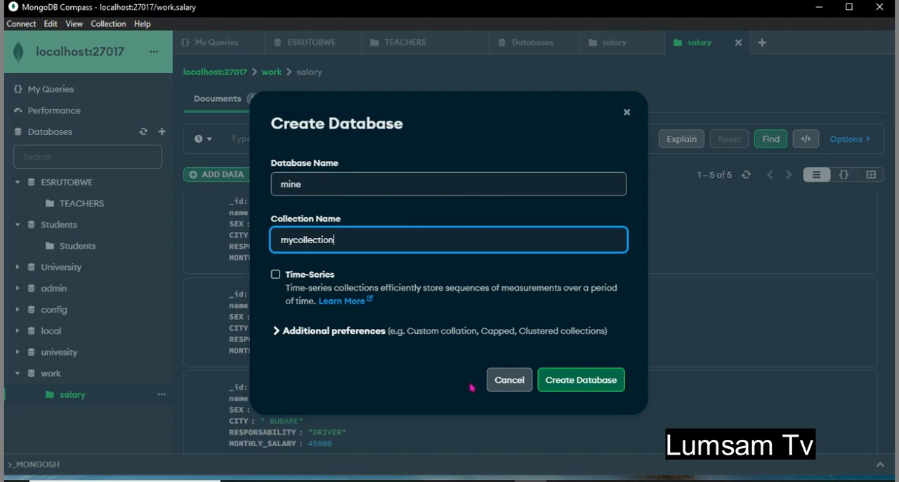
left_click(572, 391)
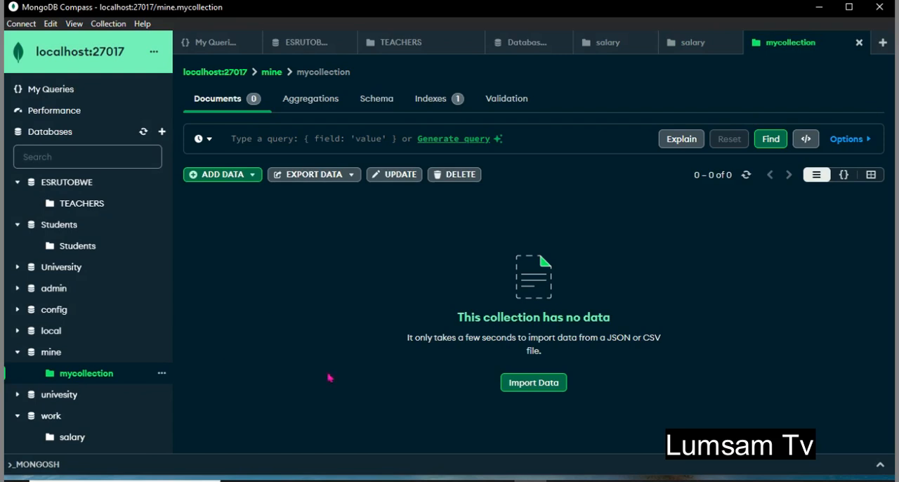
- Start a data import into mycollection and choose ATTENDA.csv from the desktop as the source file
left_click(524, 387)
left_click(534, 387)
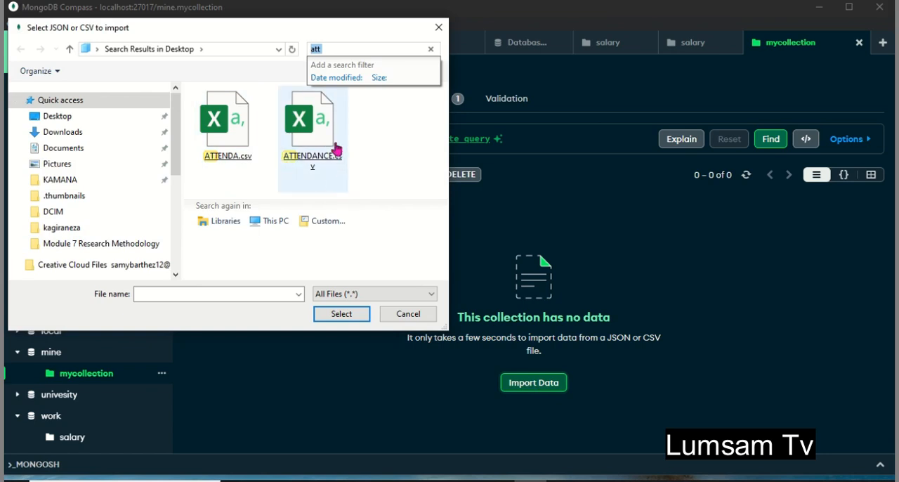
left_click(311, 149)
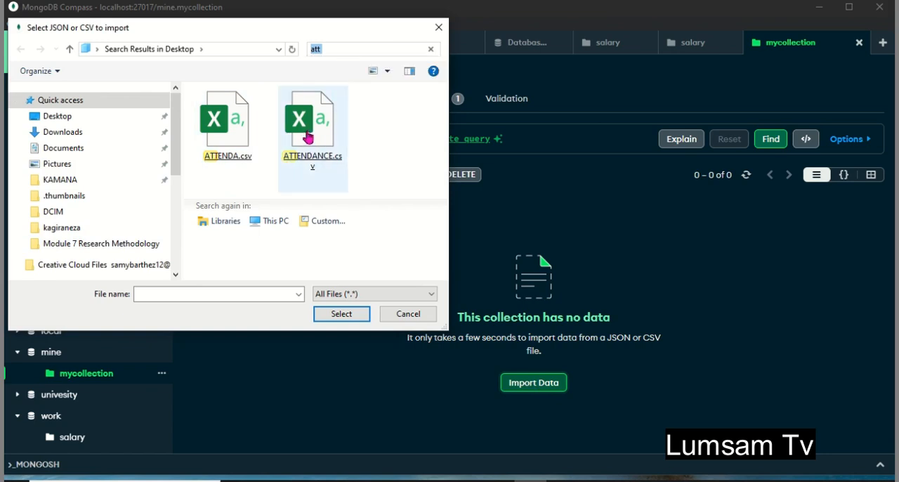
left_click(345, 172)
double_click(239, 138)
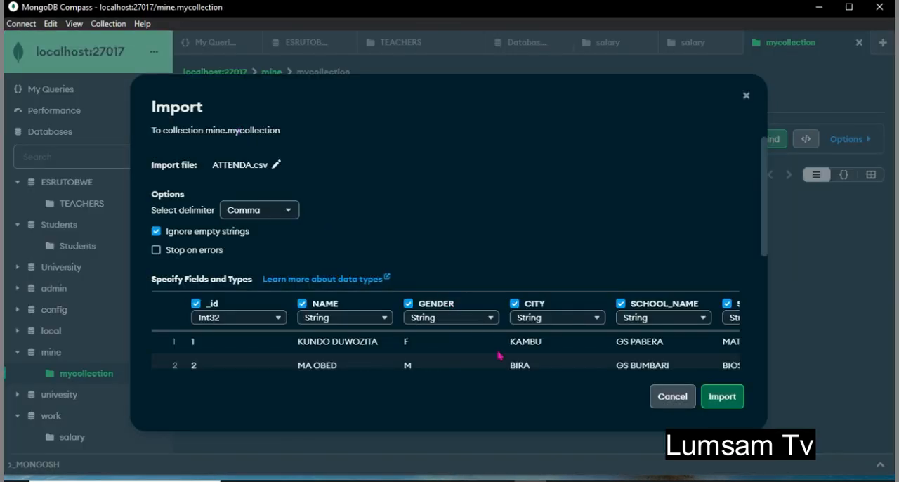
- Review the detected fields, data types and preview rows of the import, from _id through BRANCH
scroll(499, 356, "down", 3)
scroll(499, 356, "right", 2)
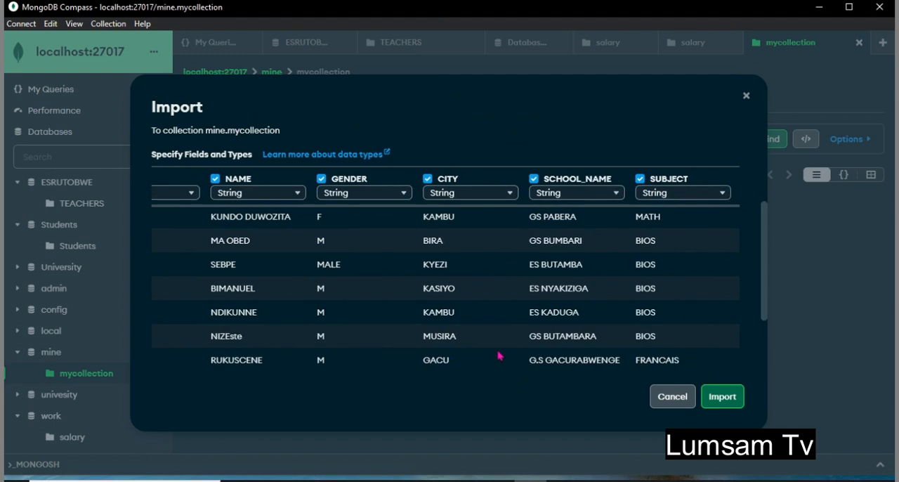
scroll(499, 356, "right", 4)
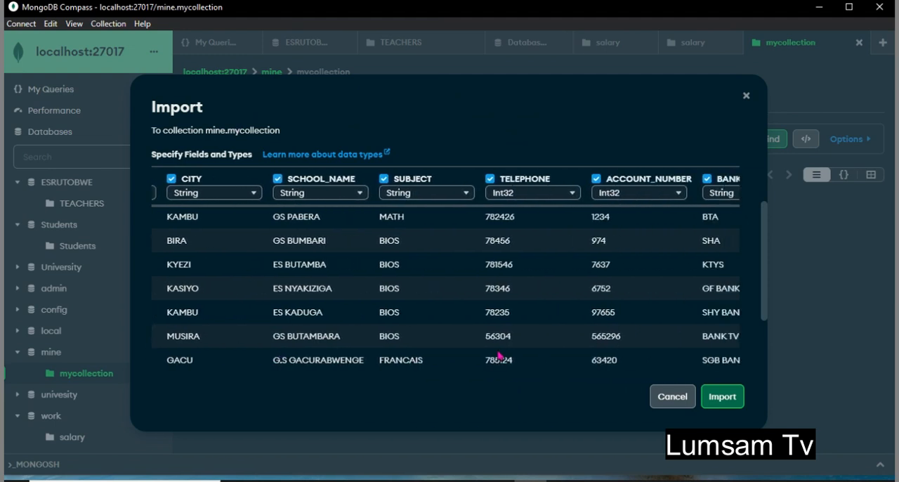
scroll(498, 357, "right", 2)
scroll(499, 356, "left", 5)
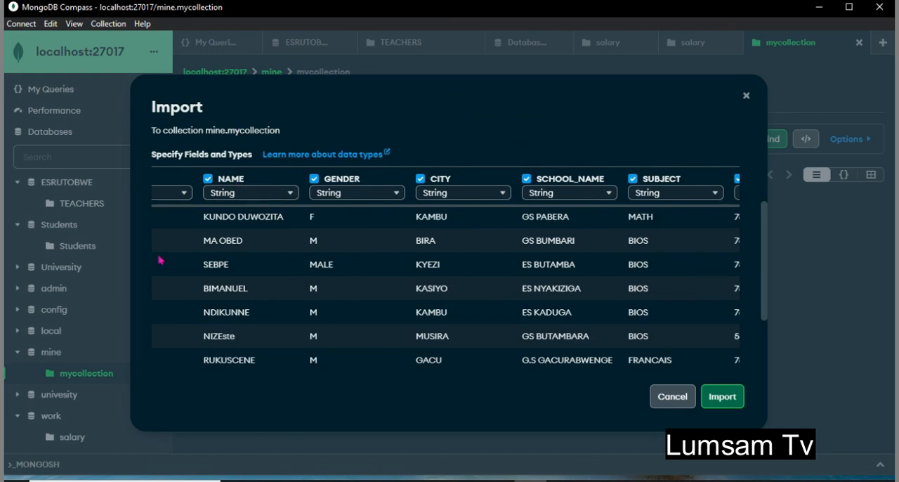
scroll(159, 260, "left", 3)
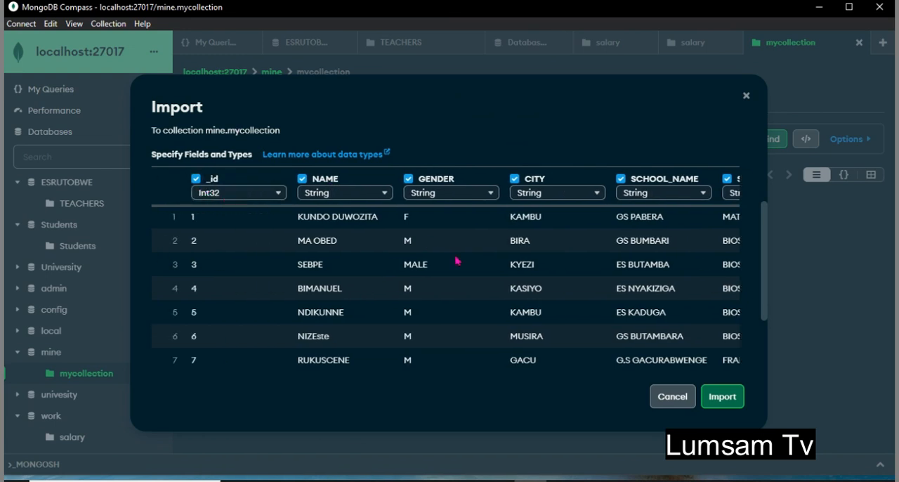
scroll(457, 260, "right", 1)
scroll(456, 261, "right", 3)
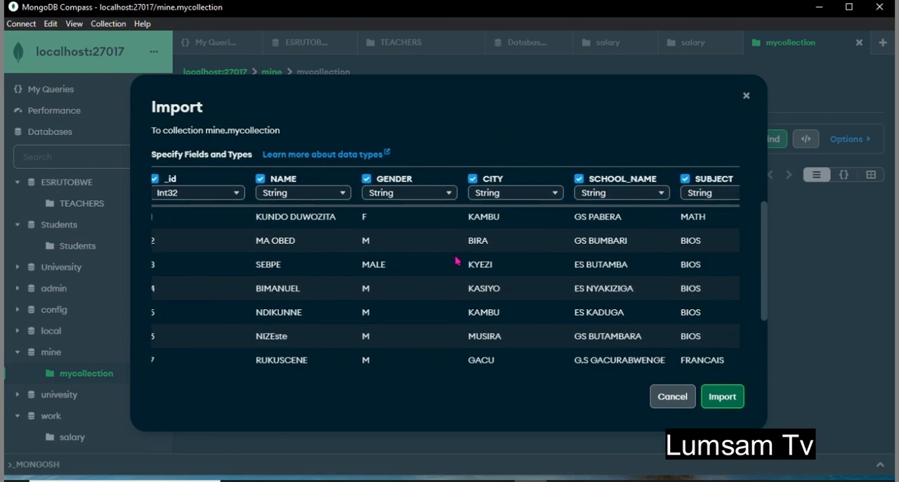
scroll(456, 261, "right", 4)
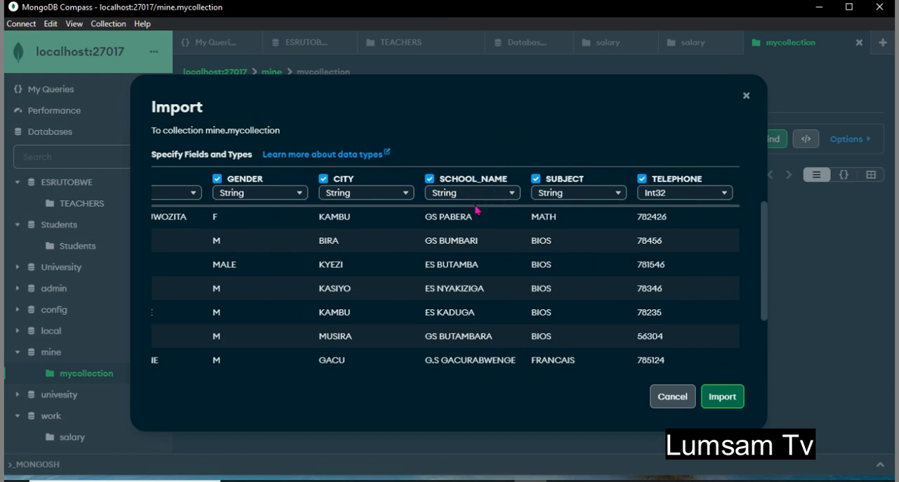
scroll(602, 305, "right", 7)
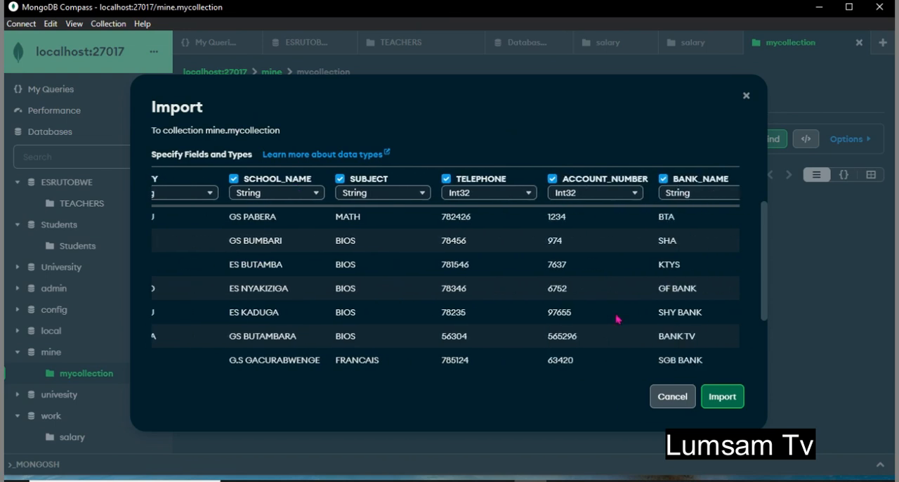
scroll(639, 249, "right", 2)
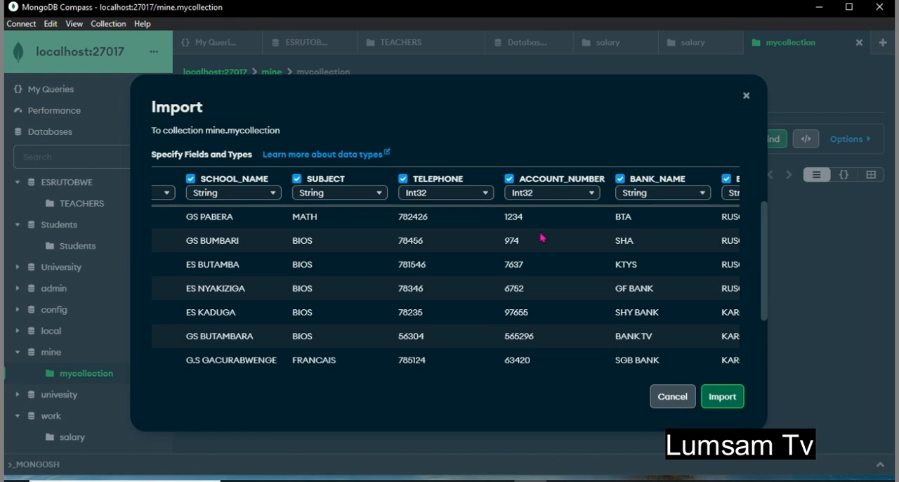
scroll(541, 238, "right", 3)
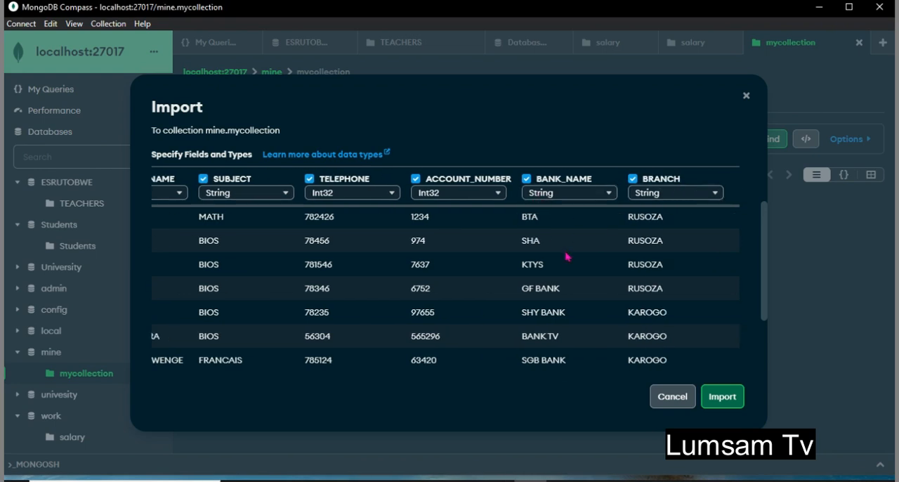
- Import ATTENDA.csv into mycollection with the comma delimiter, all fields included and their detected types kept
scroll(564, 266, "down", 3)
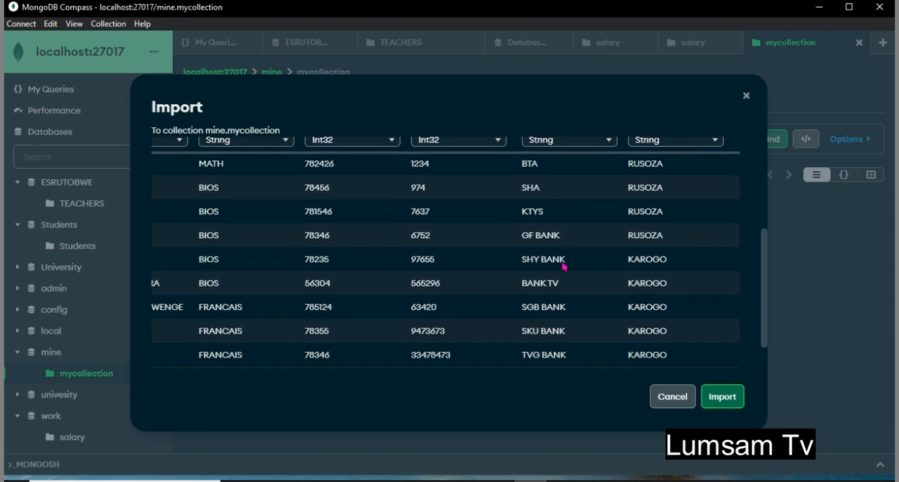
scroll(695, 250, "up", 3)
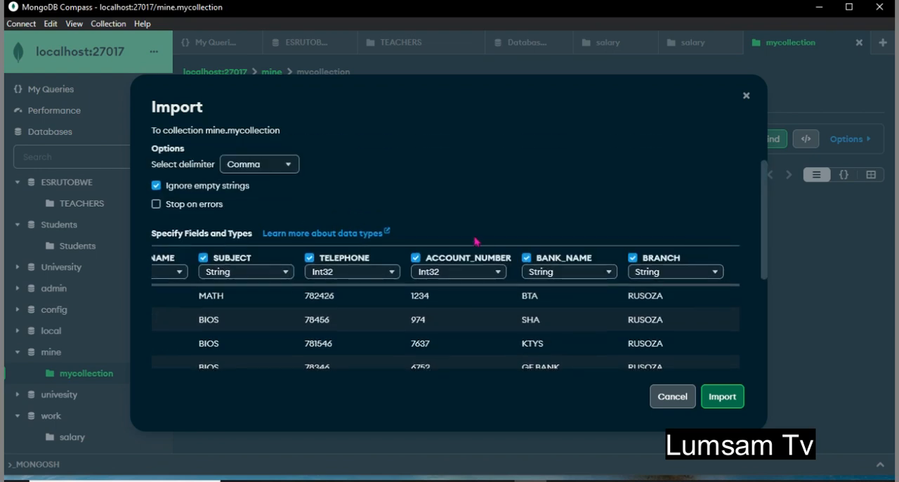
scroll(492, 311, "down", 3)
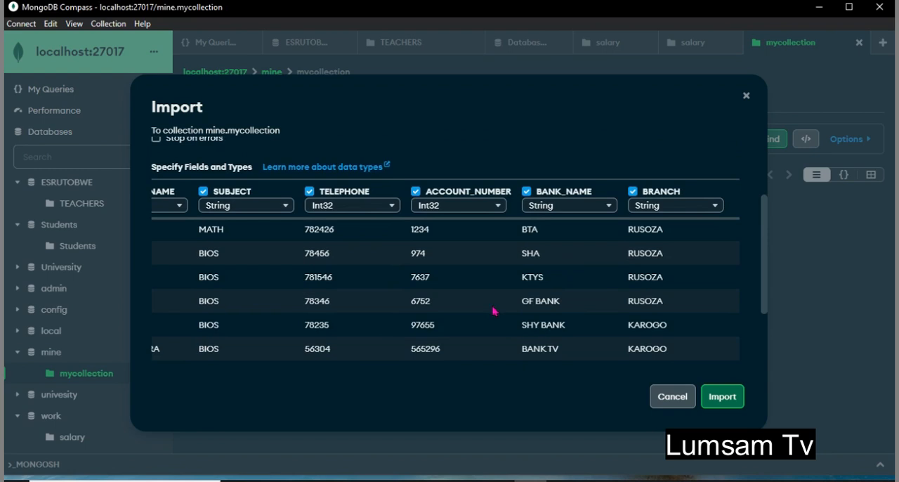
left_click(721, 398)
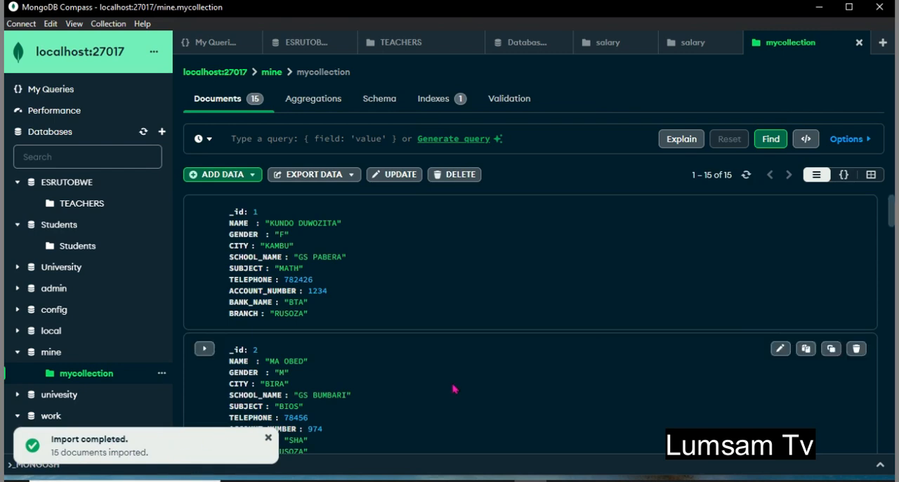
- Look through the imported documents in mycollection to check their fields and values
scroll(504, 386, "down", 1)
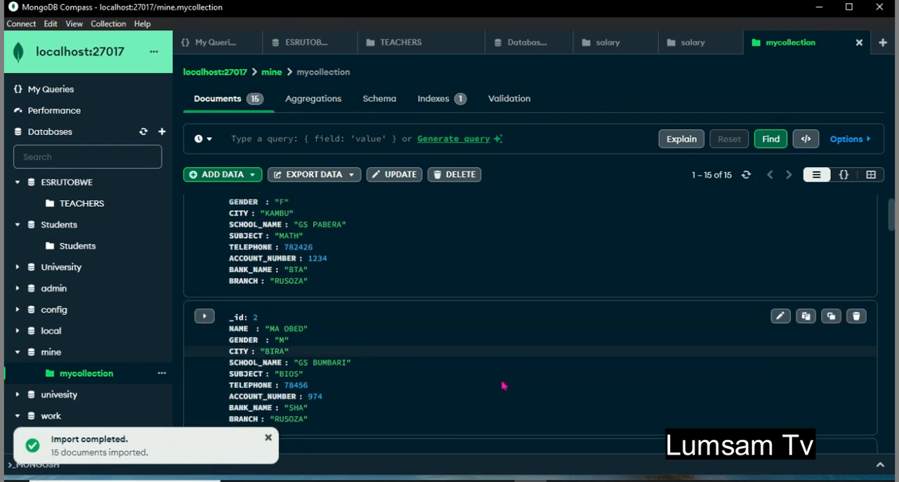
scroll(504, 386, "down", 2)
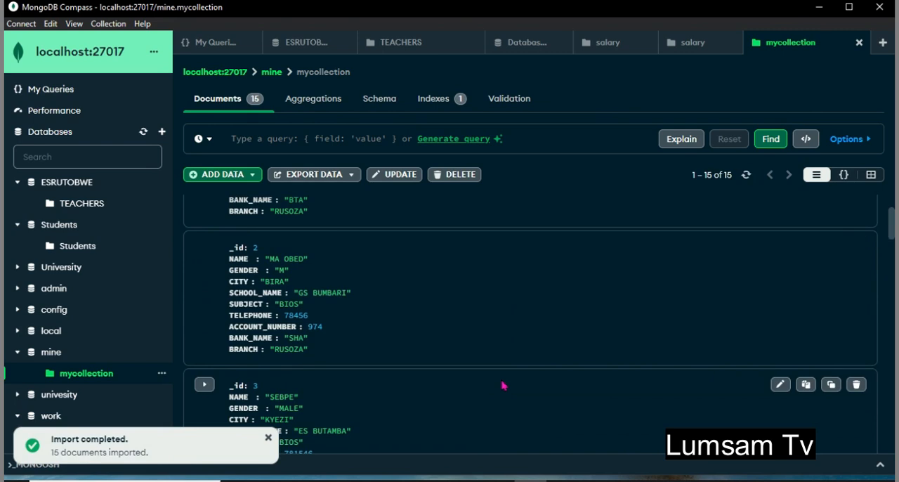
scroll(503, 386, "up", 3)
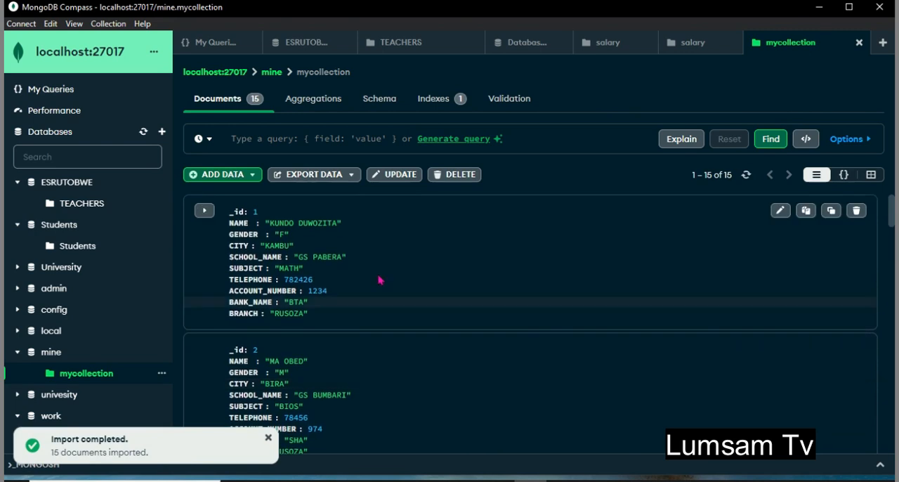
scroll(415, 394, "down", 5)
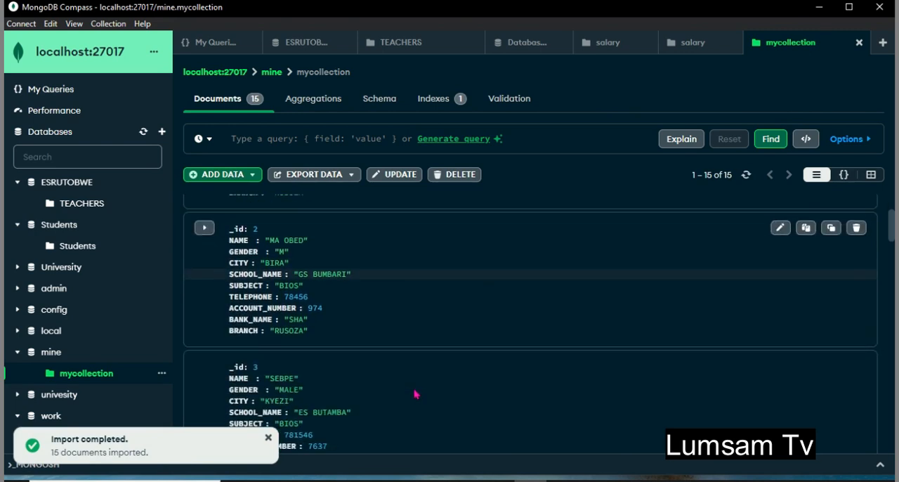
scroll(415, 394, "down", 3)
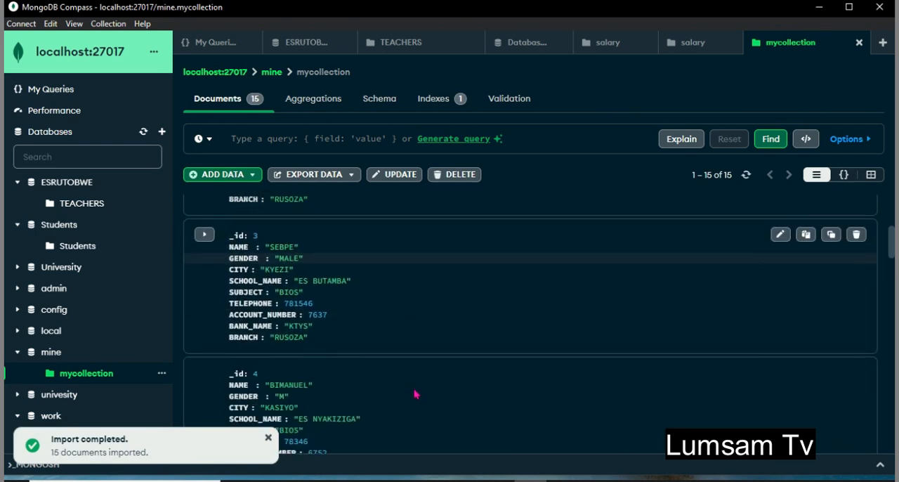
scroll(416, 394, "down", 5)
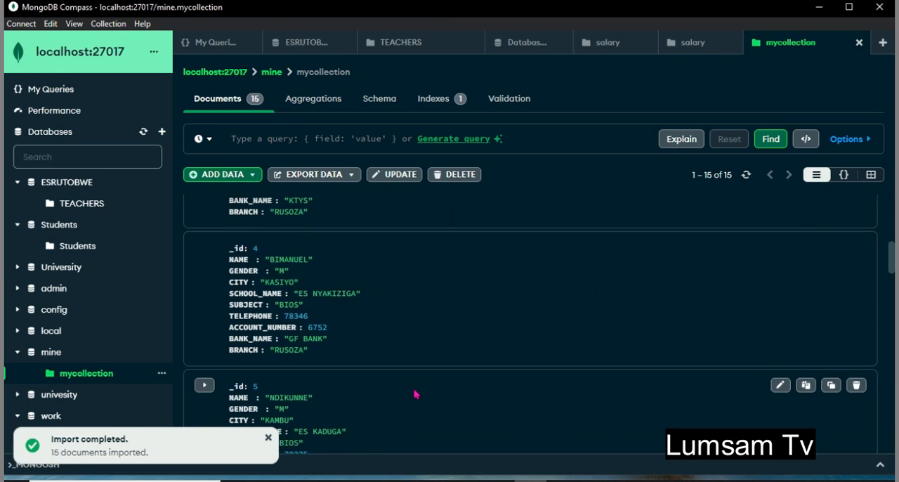
scroll(415, 395, "down", 10)
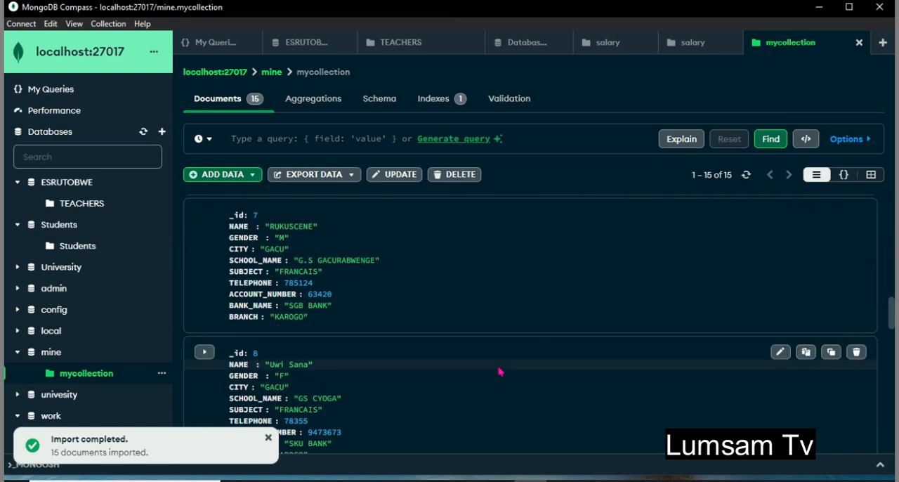
scroll(478, 372, "down", 4)
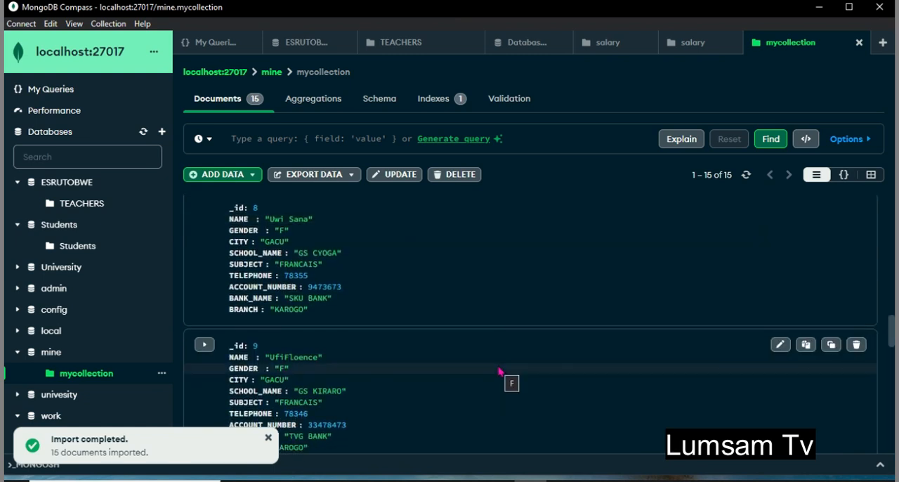
scroll(500, 371, "down", 3)
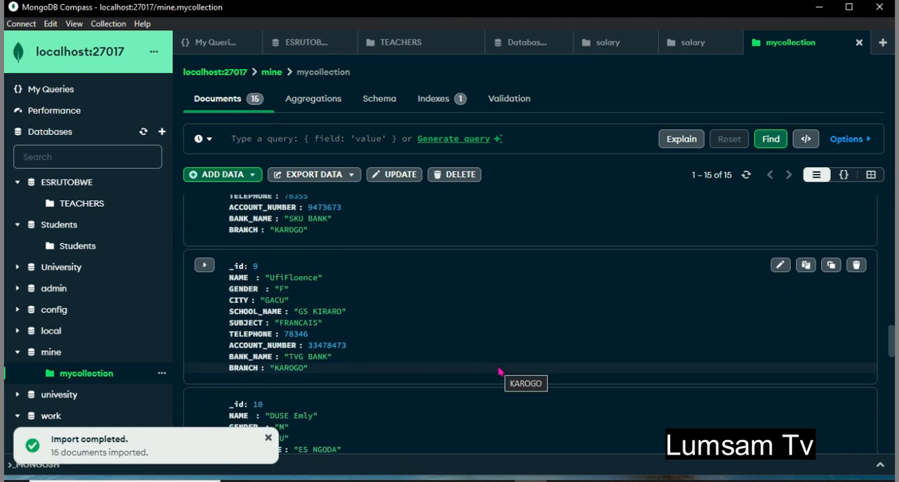
- Open the TEACHERS collection of the ESRUTOBWE database and look through its documents
left_click(93, 211)
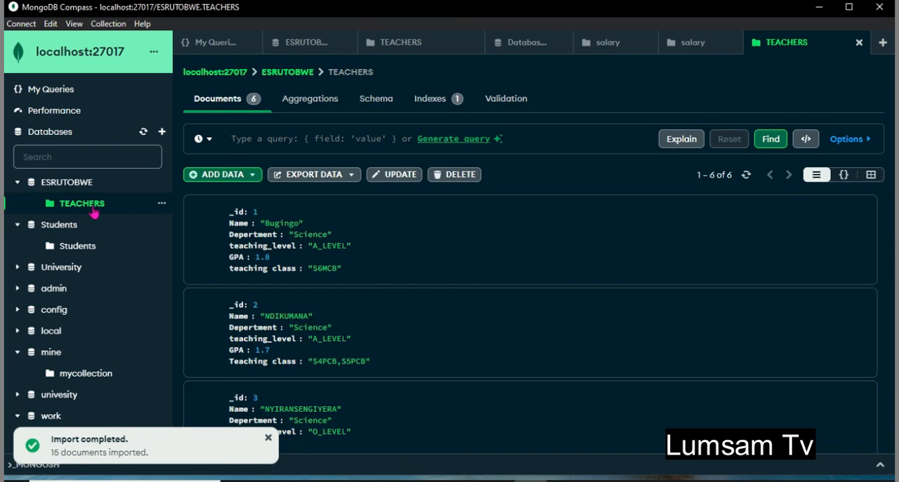
scroll(545, 387, "down", 5)
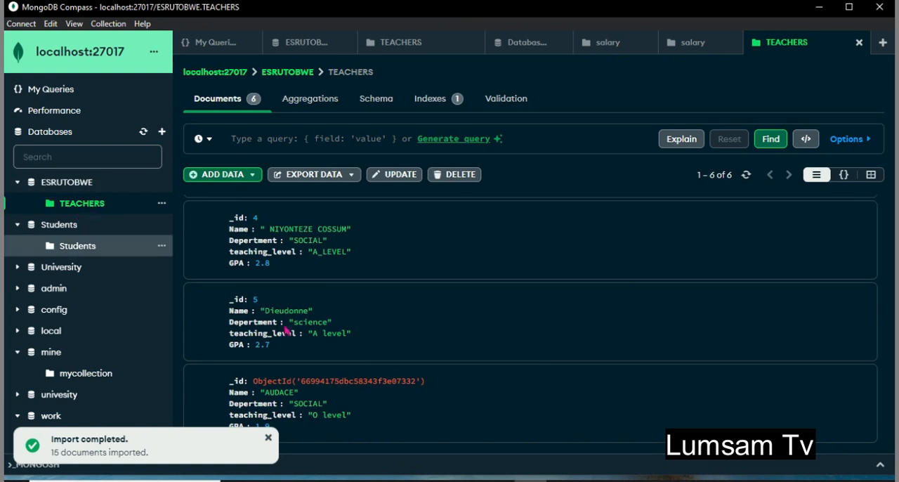
- Export the full TEACHERS collection as a CSV file named ESRUTOBWE.TEACHERS.csv into the Downloads folder
scroll(473, 358, "up", 3)
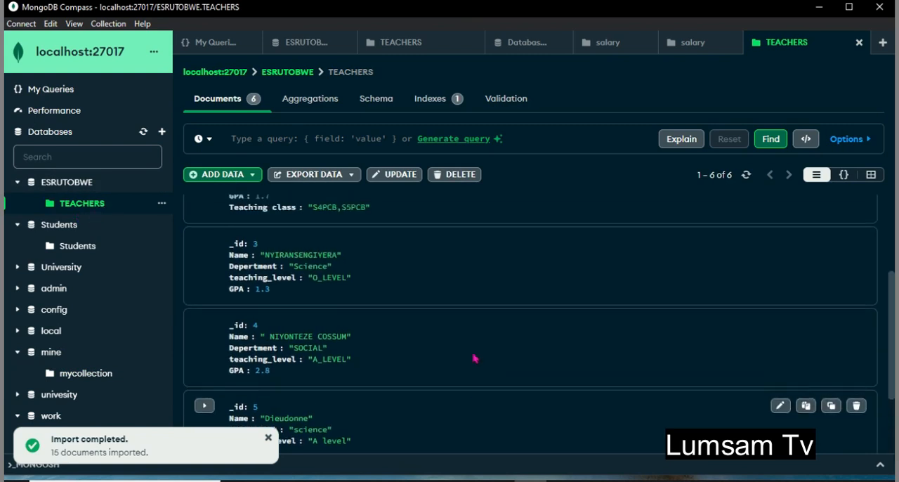
scroll(474, 359, "down", 3)
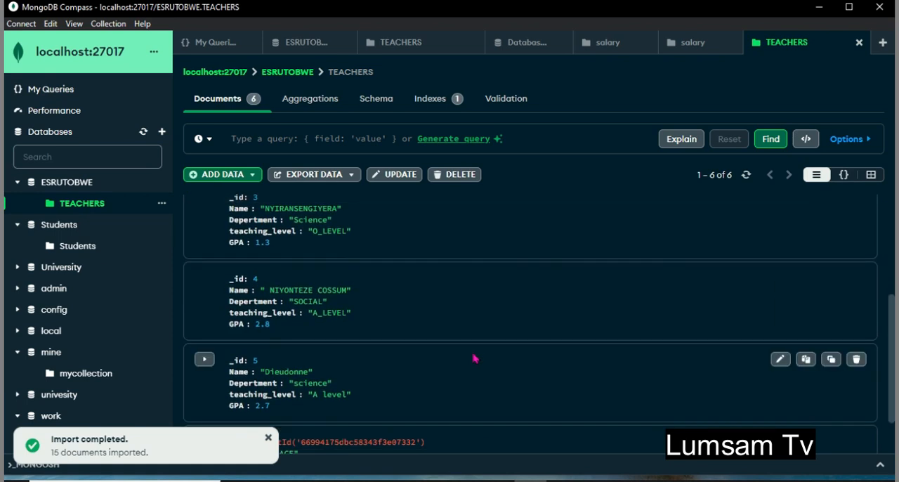
left_click(325, 182)
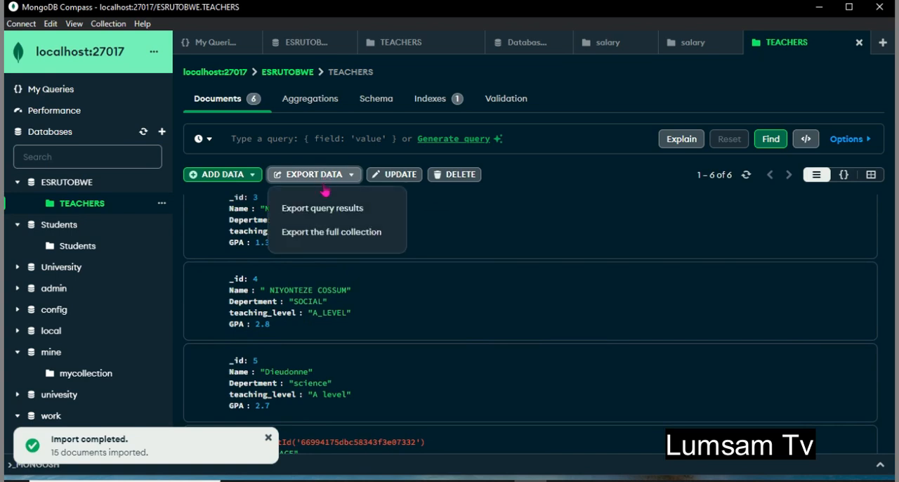
left_click(355, 242)
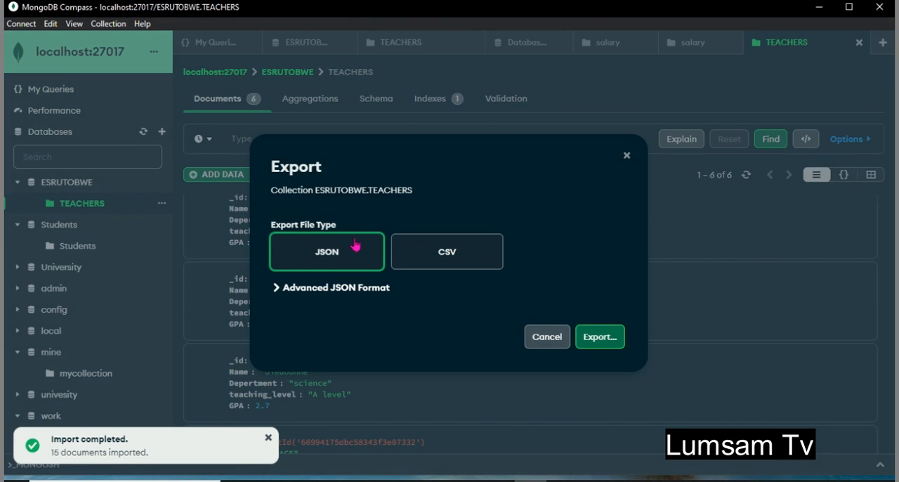
left_click(448, 264)
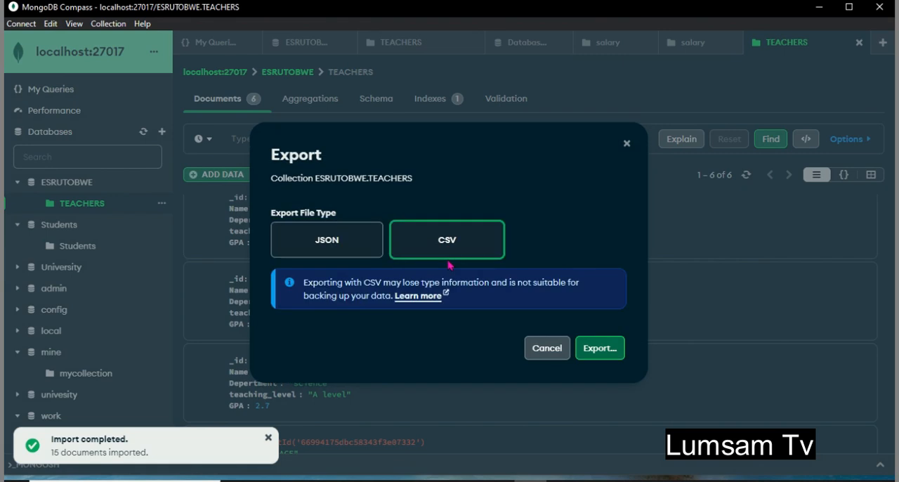
left_click(608, 356)
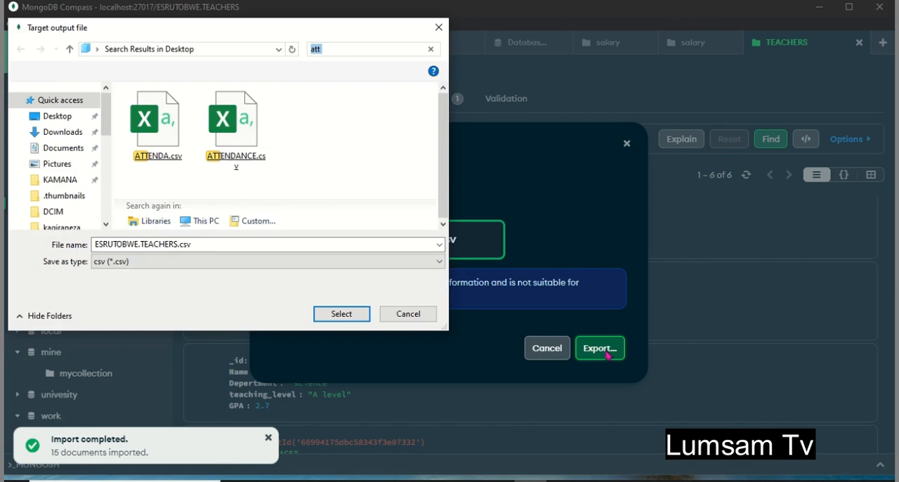
left_click(74, 135)
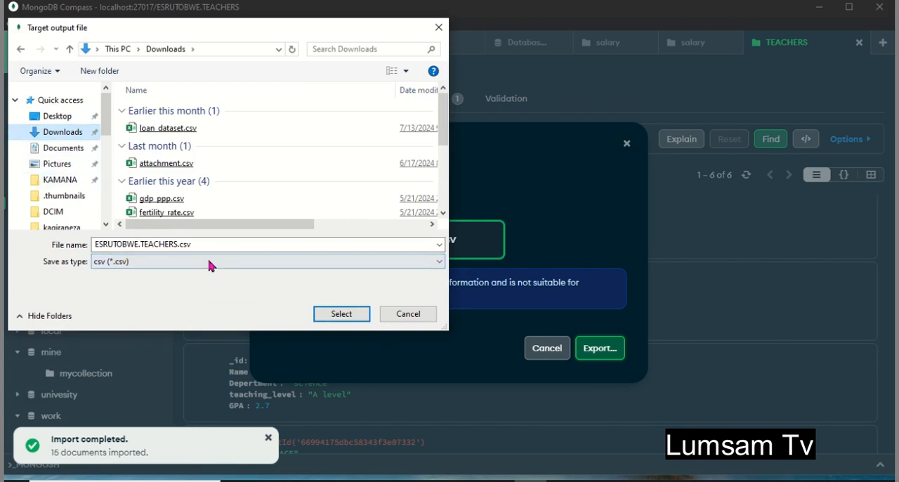
left_click(342, 314)
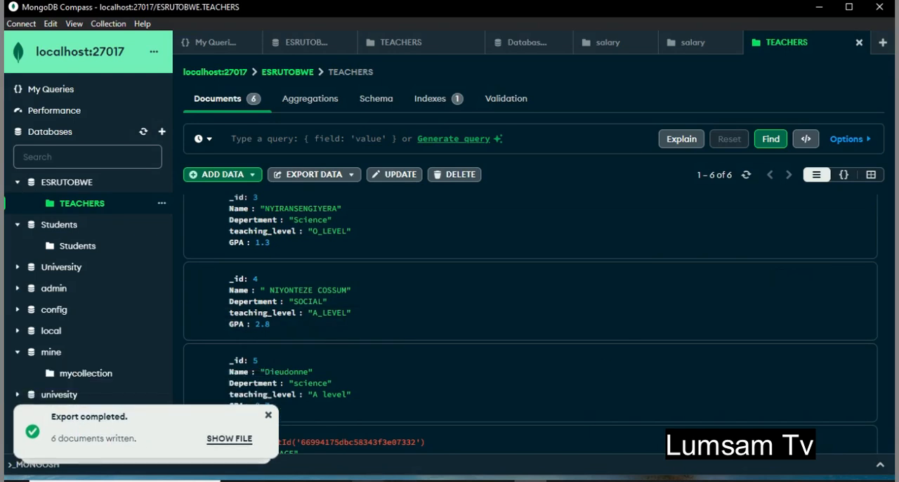
- Switch to File Explorer and open the exported ESRUTOBWE.TEACHERS.csv from the Downloads folder in Excel
mouse_move(367, 479)
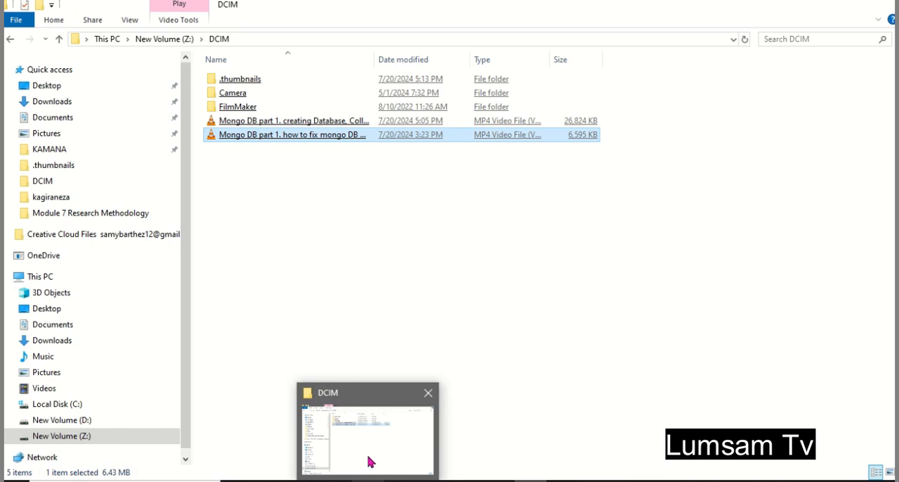
left_click(370, 461)
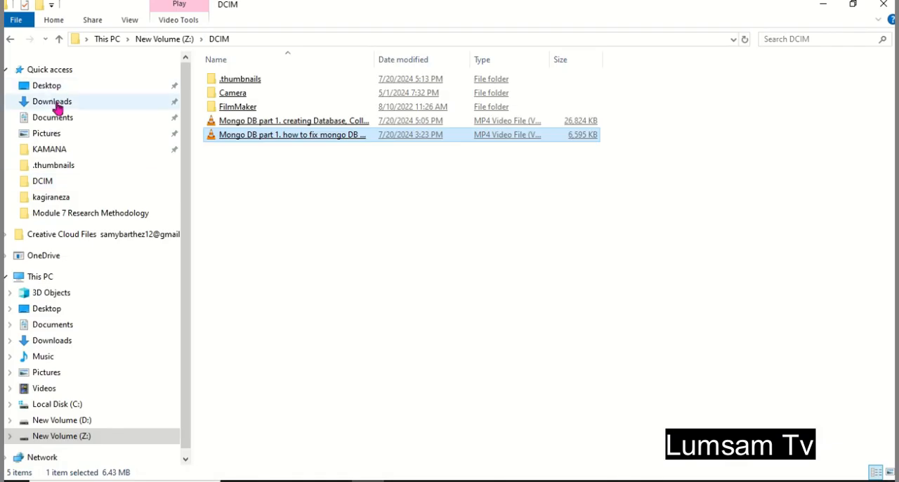
left_click(55, 102)
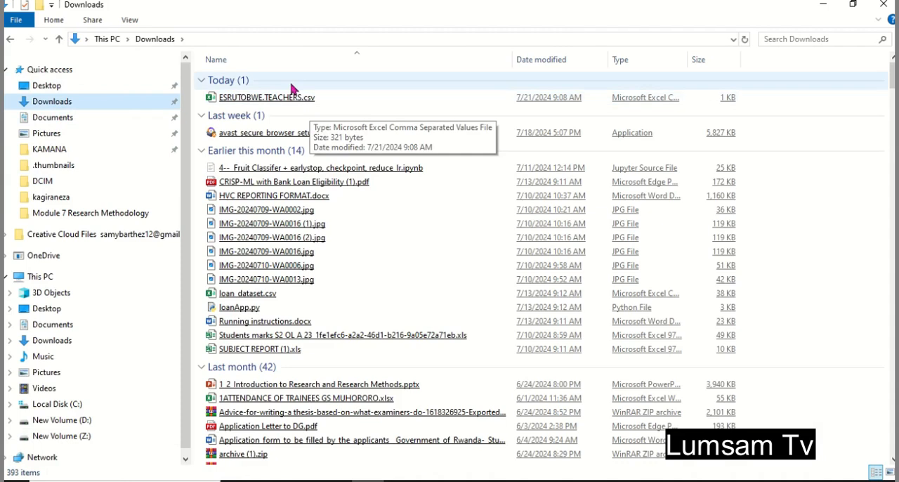
left_click(276, 104)
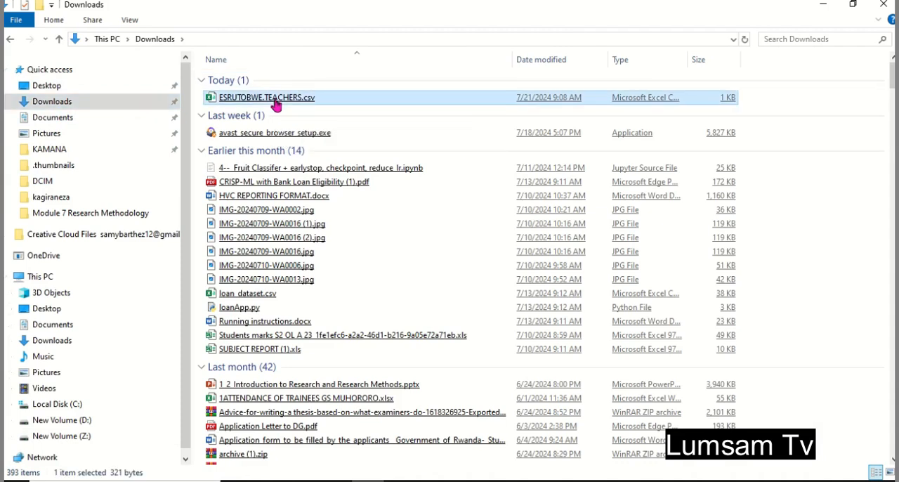
double_click(276, 99)
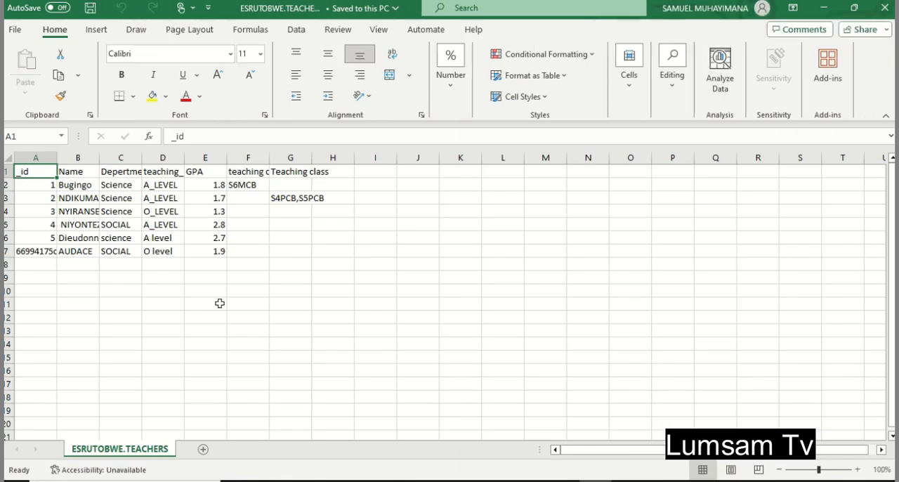
- Autofit the Name, Depertment, teaching_level, GPA and first teaching class columns to their contents
double_click(99, 158)
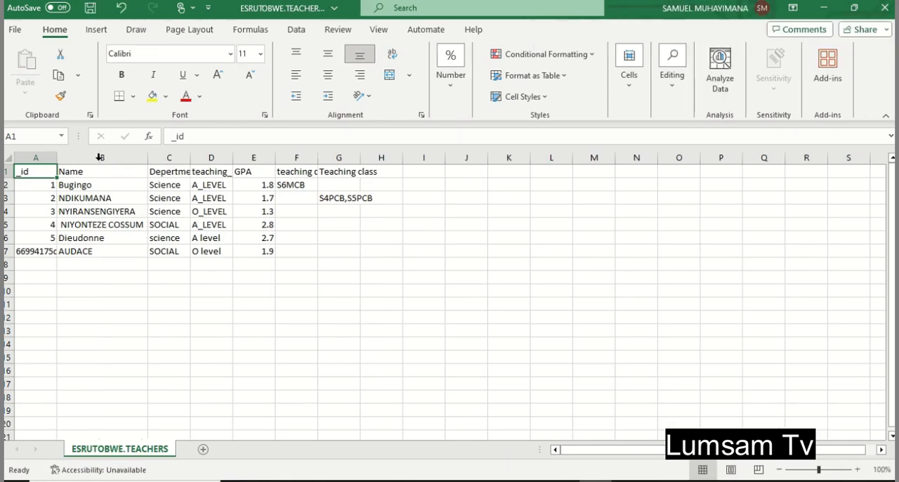
double_click(189, 158)
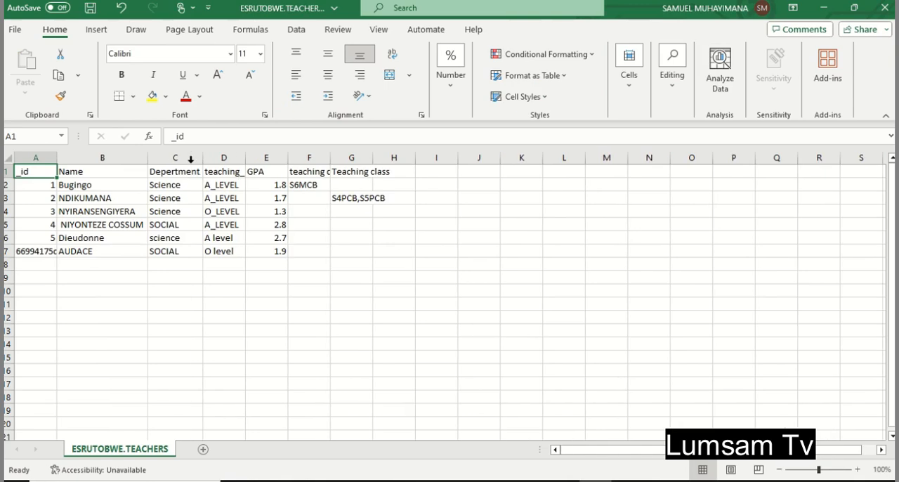
double_click(288, 157)
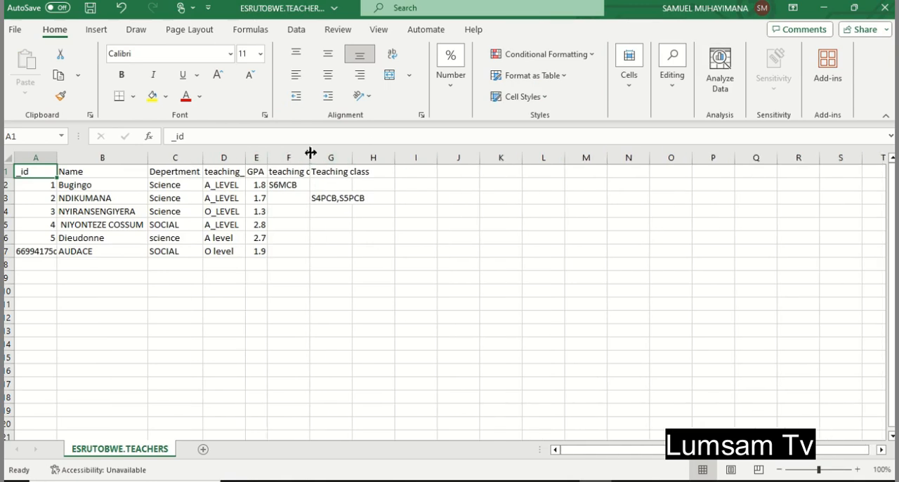
double_click(310, 154)
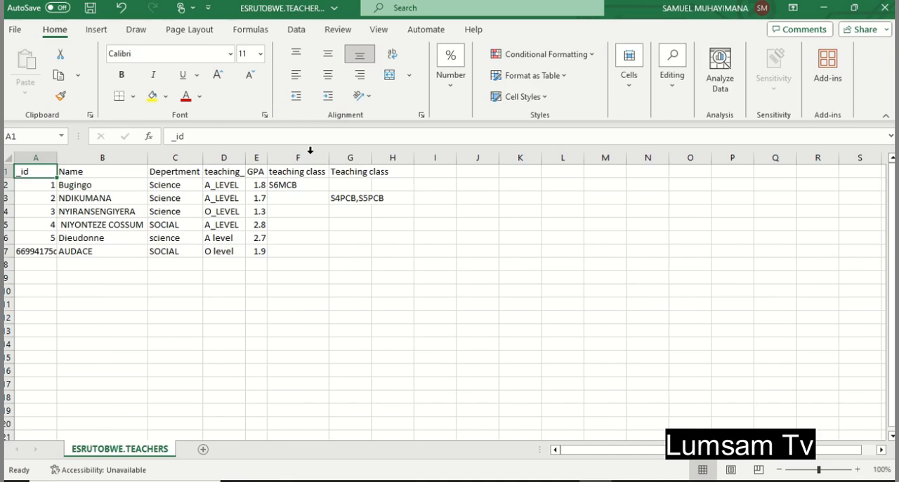
double_click(246, 157)
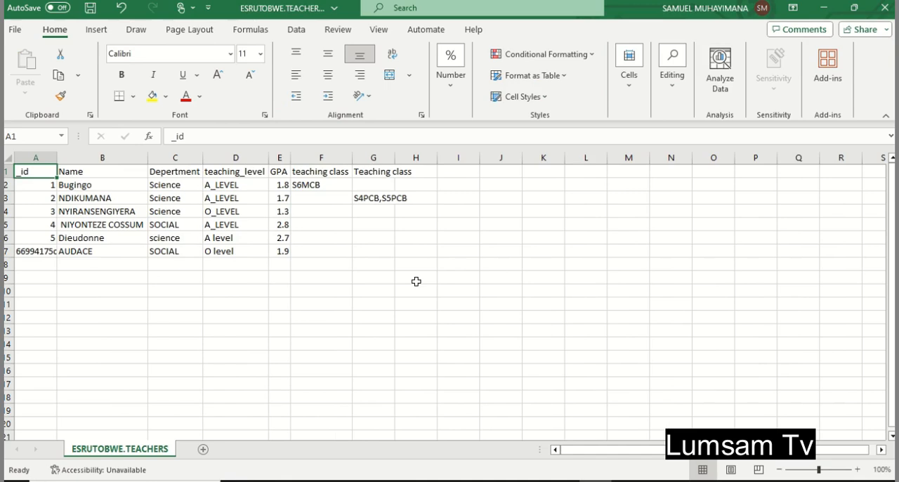
left_click(79, 276)
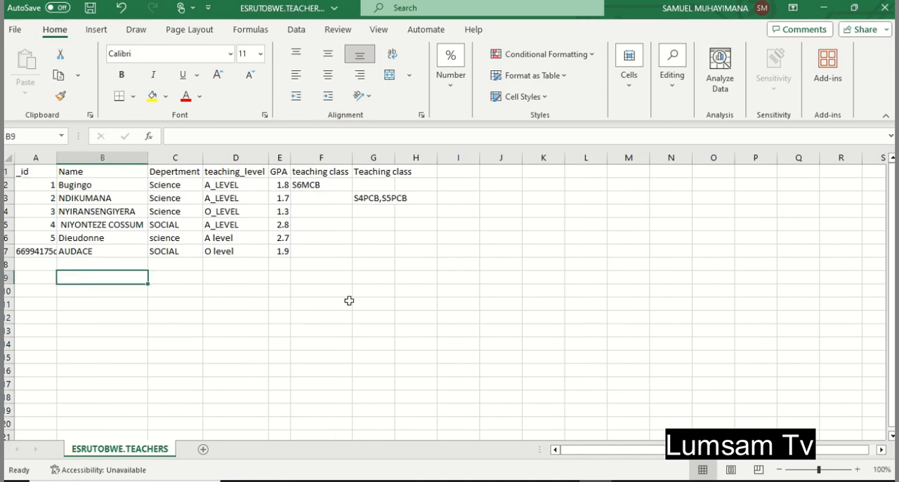
left_click(404, 264)
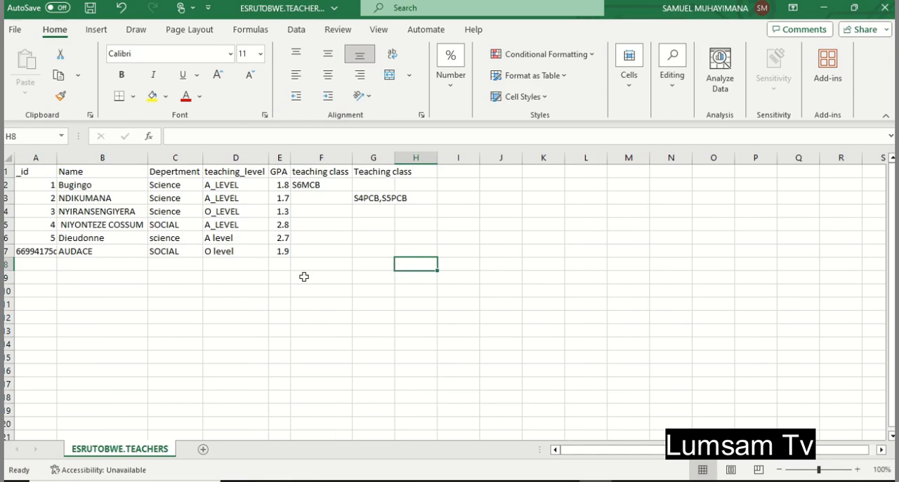